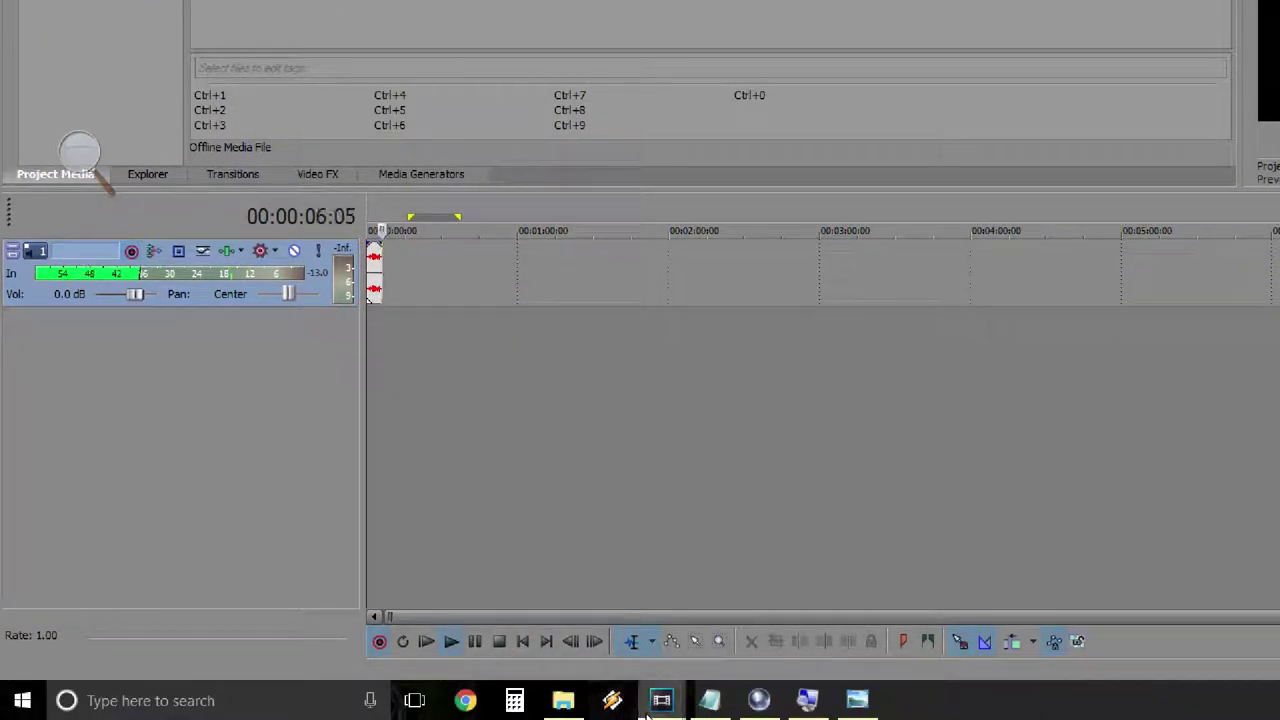
Switch to the intro project and play it from near the start.
mouse_move(661, 700)
left_click(563, 638)
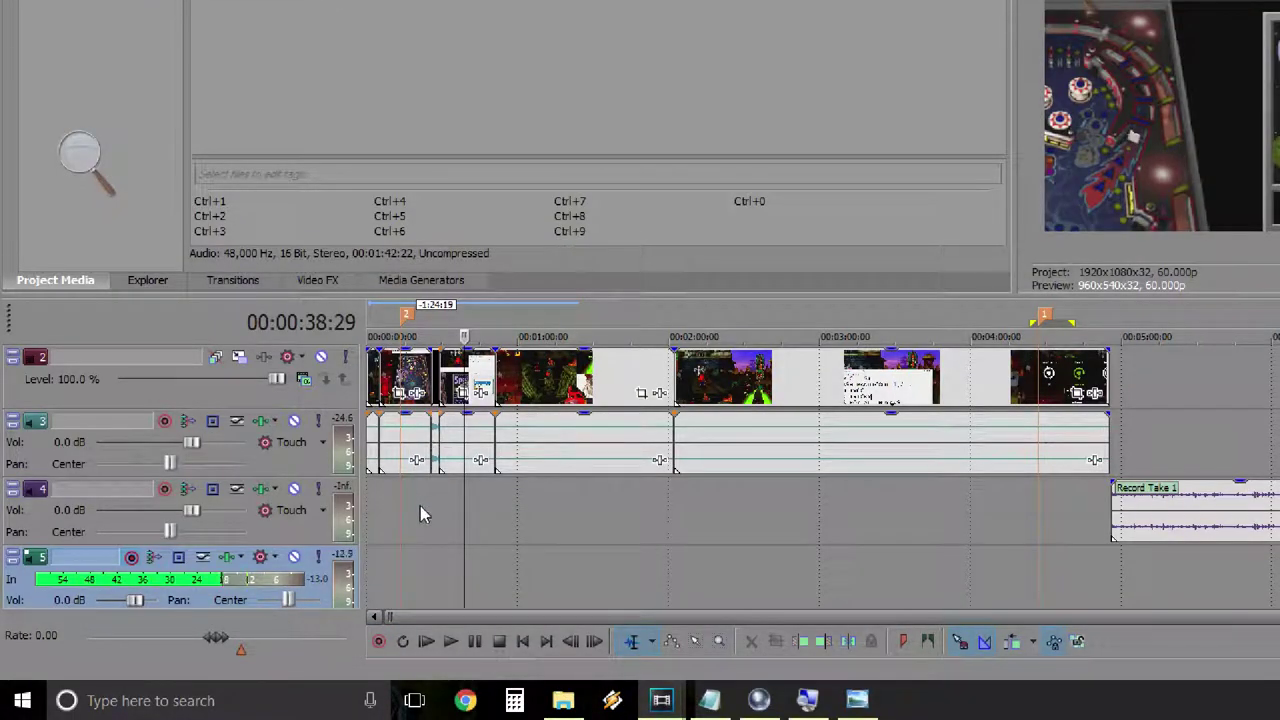
left_click(400, 533)
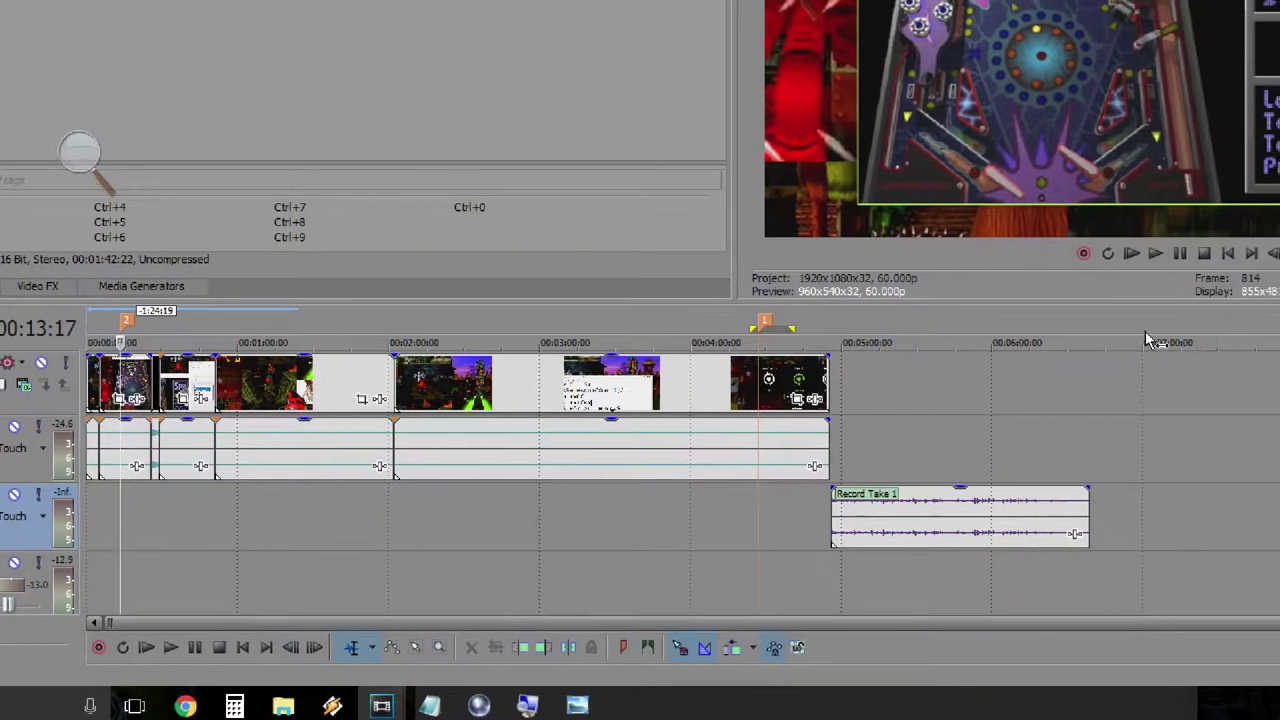
left_click(1156, 256)
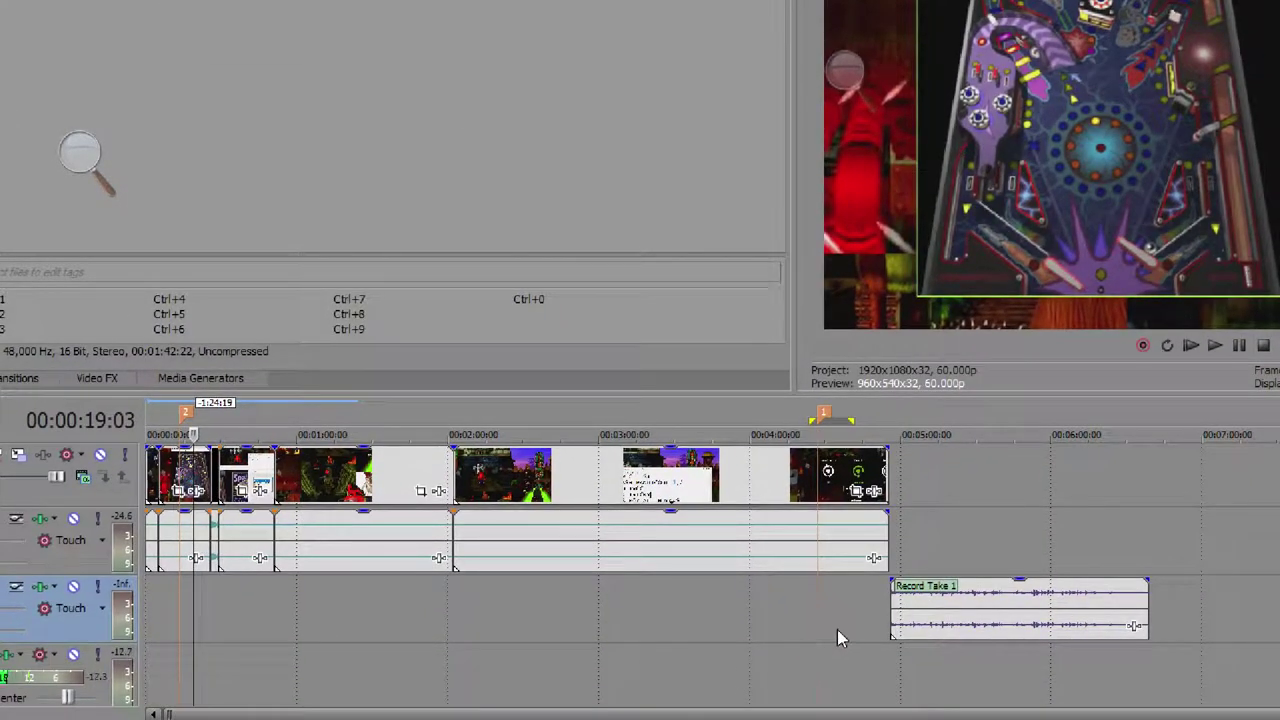
Play the intro's ending, then bring up the Notepad topic list.
left_click(821, 636)
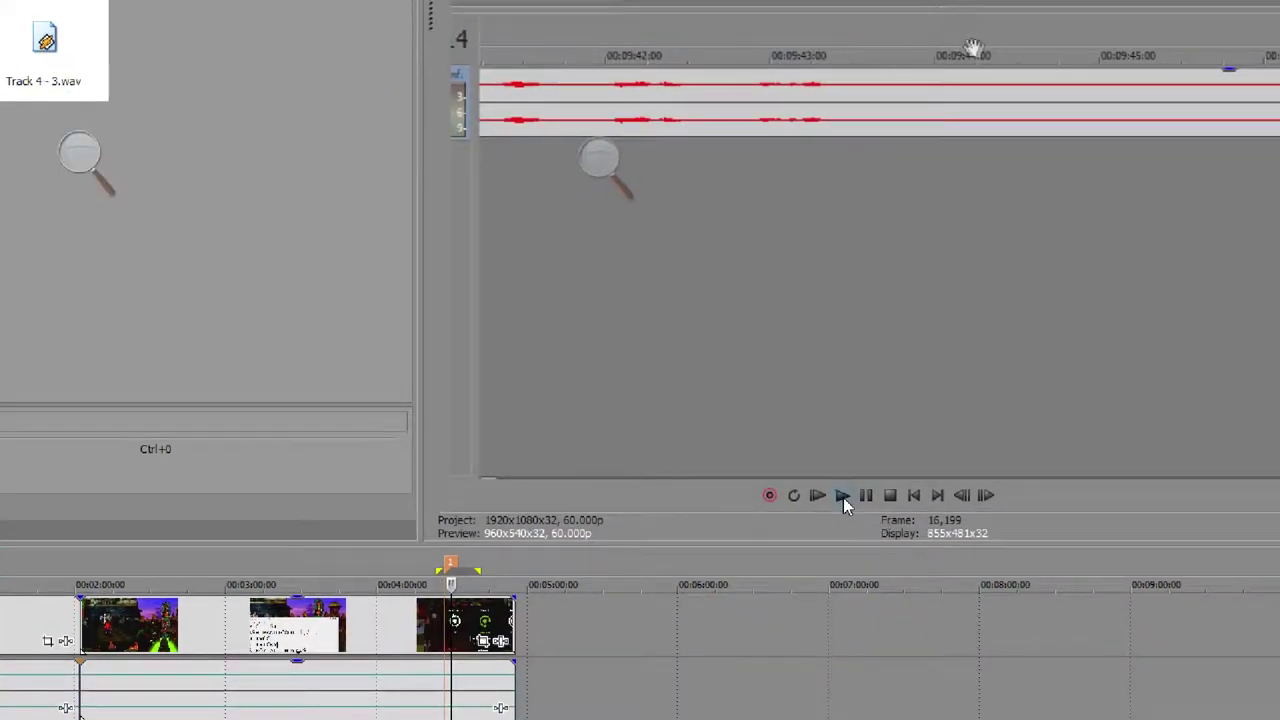
left_click(843, 497)
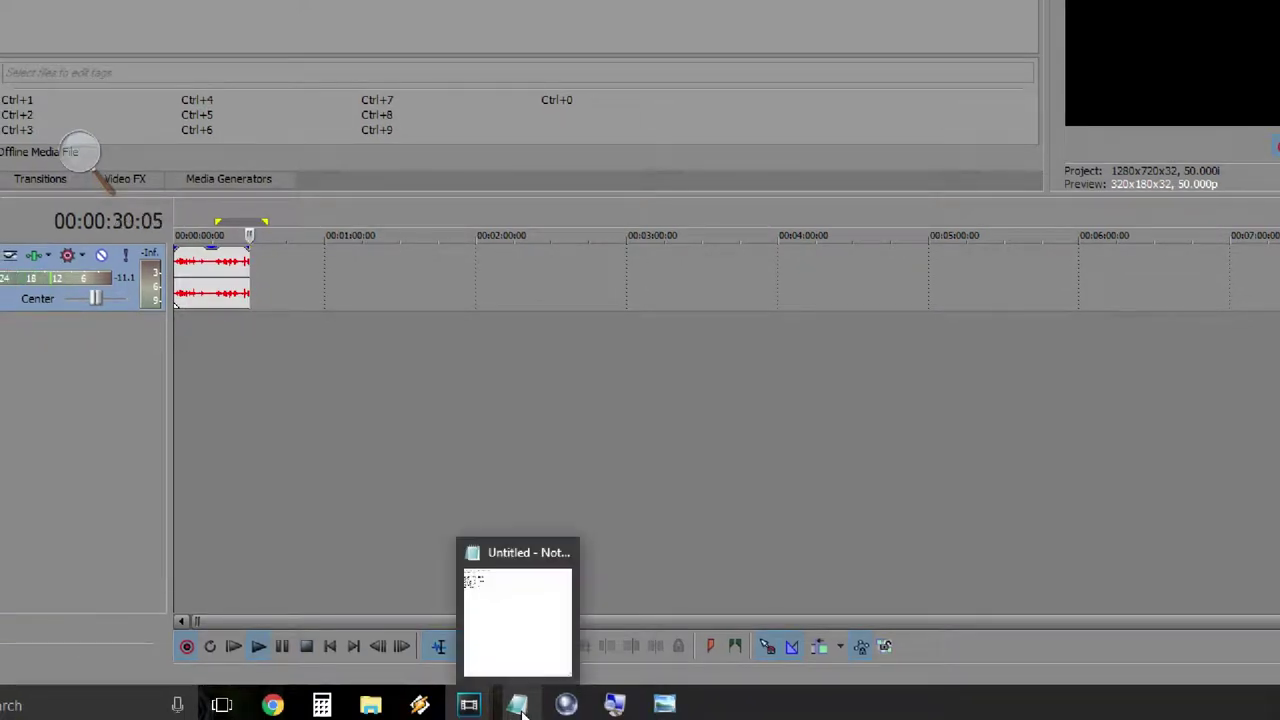
left_click(519, 706)
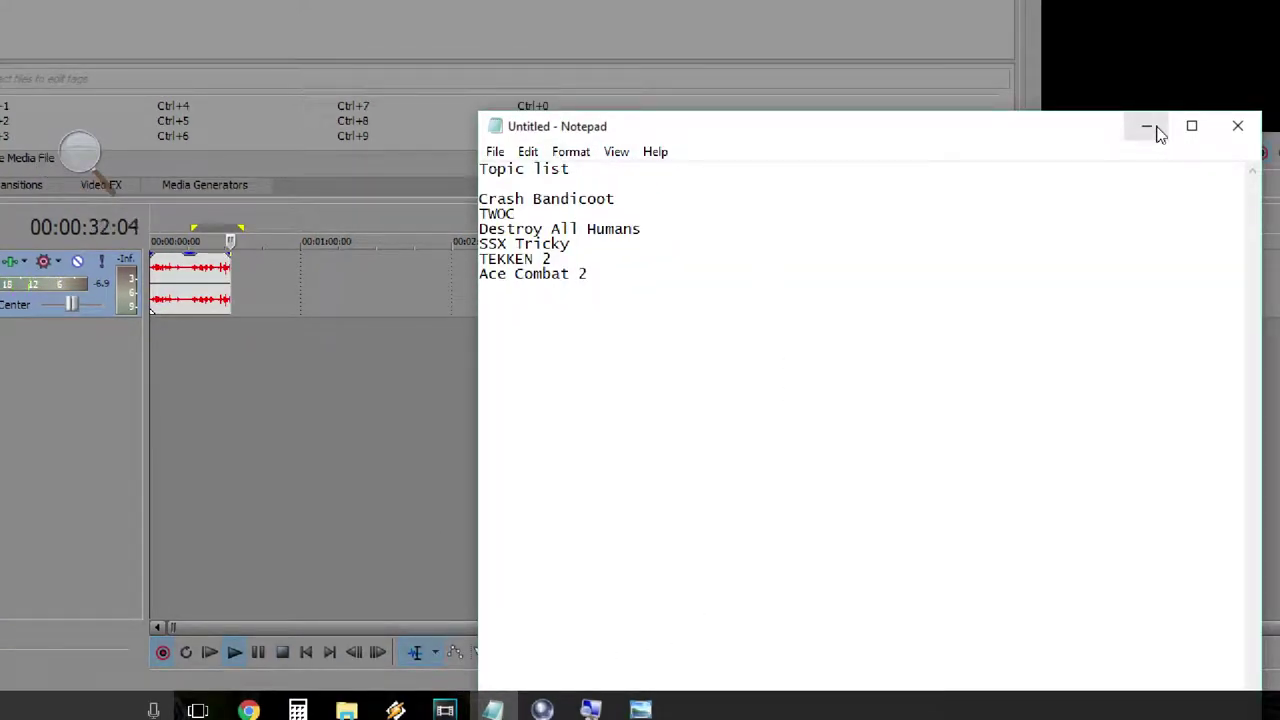
Minimize Notepad, Vegas Pro and the Pinball window to reveal the wallpaper.
left_click(1170, 120)
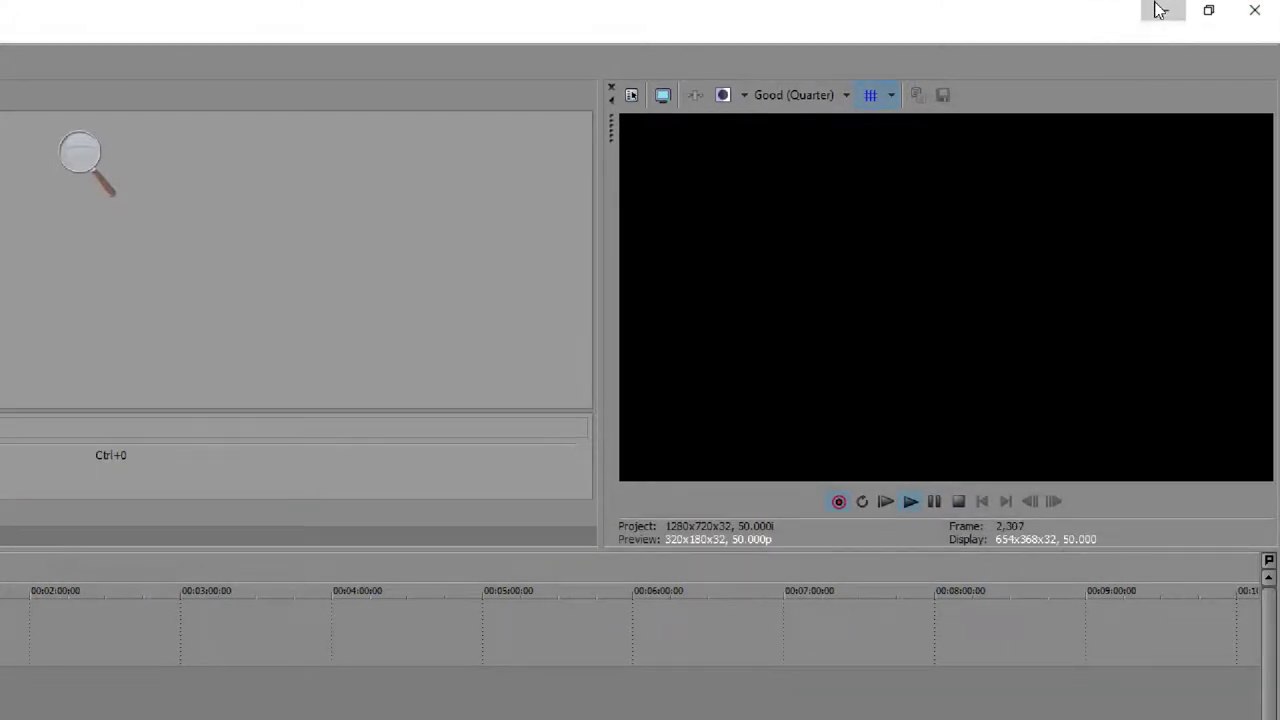
left_click(1163, 10)
left_click(902, 268)
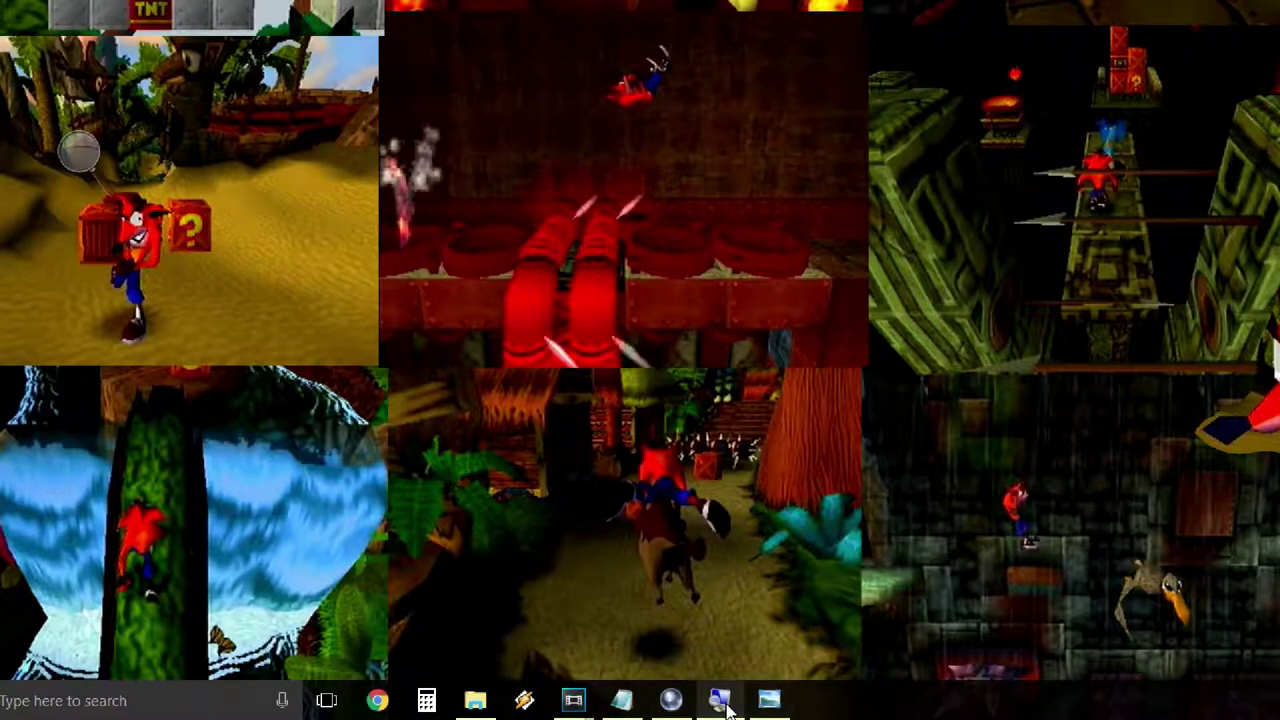
Restore the Untitled - Notepad topic list from the taskbar.
left_click(632, 708)
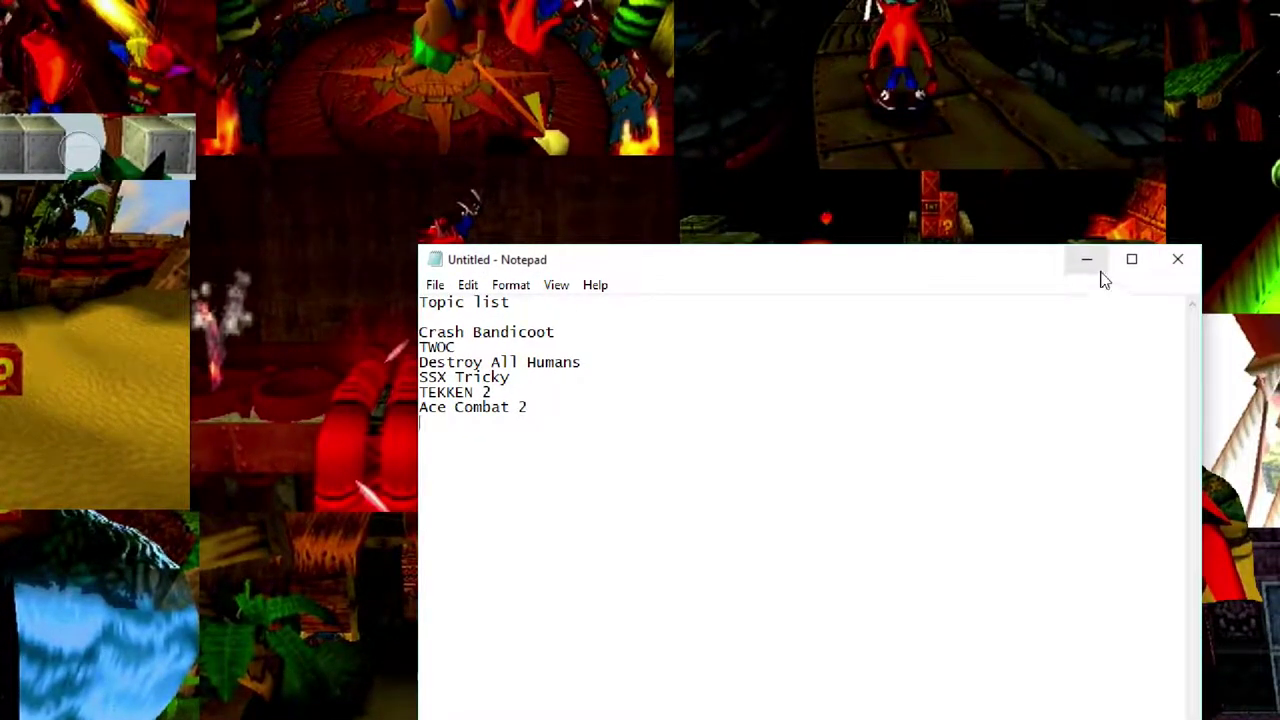
left_click(1086, 258)
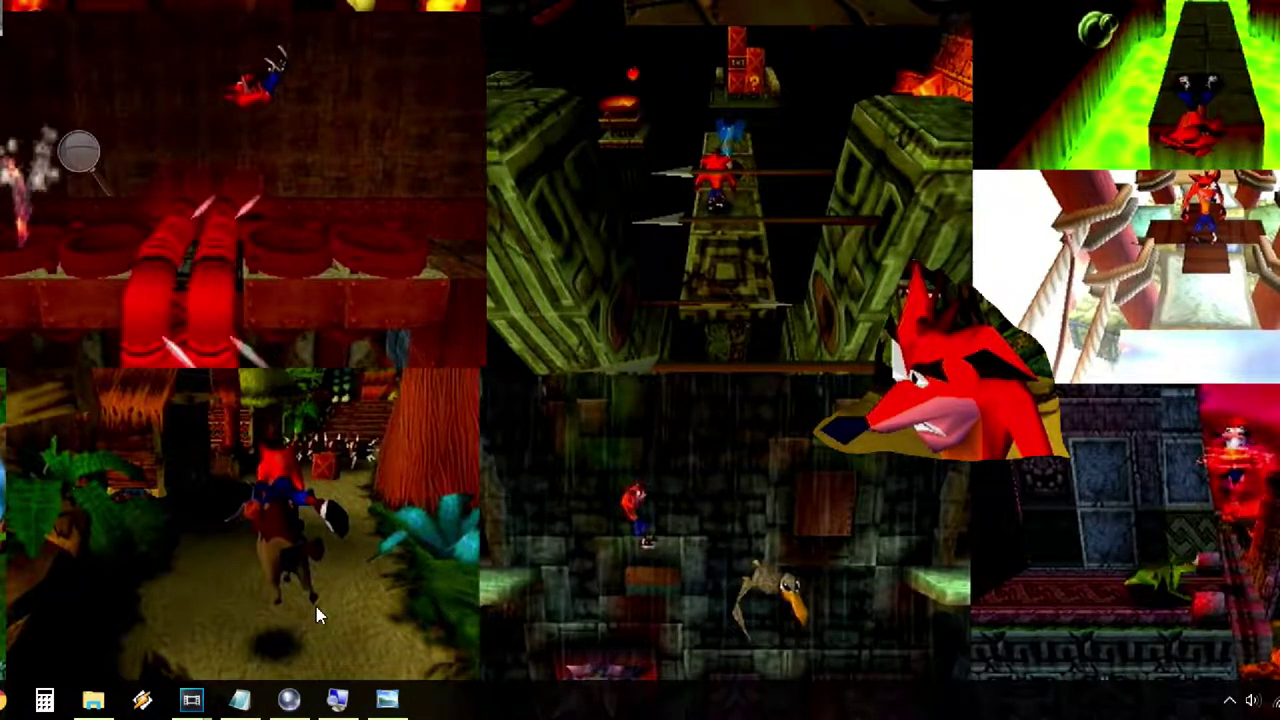
left_click(241, 698)
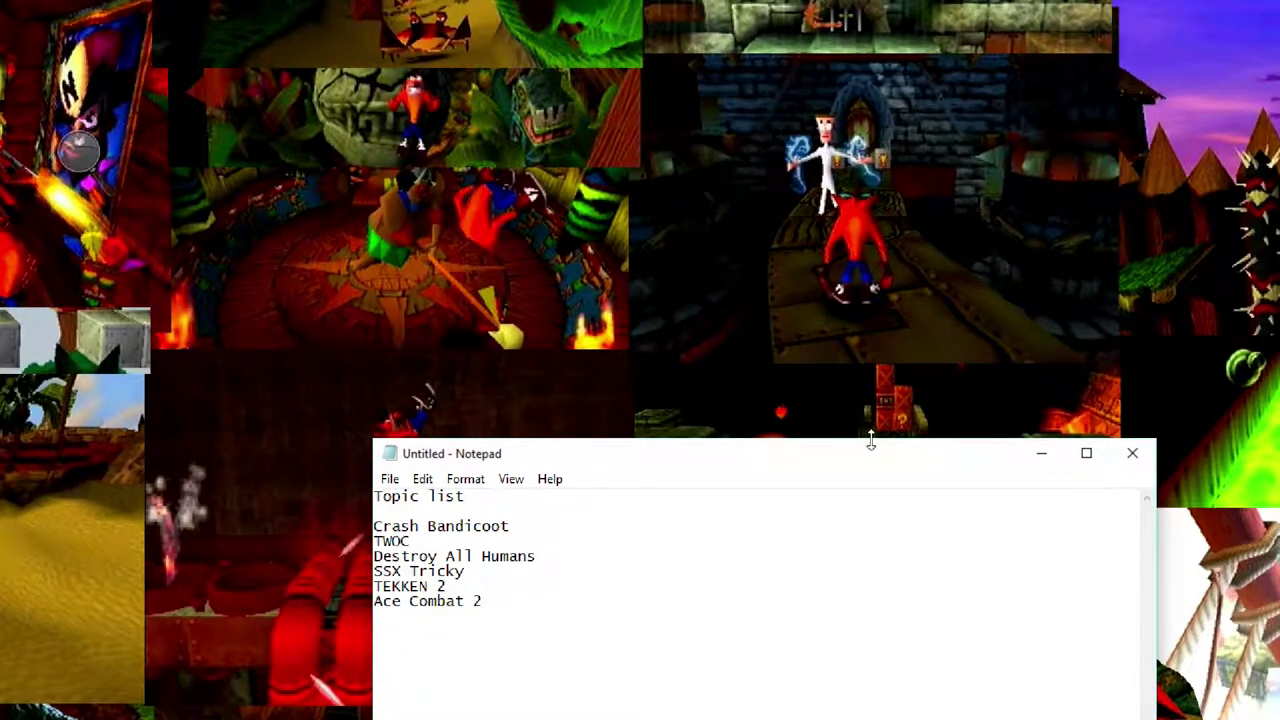
left_click(1040, 455)
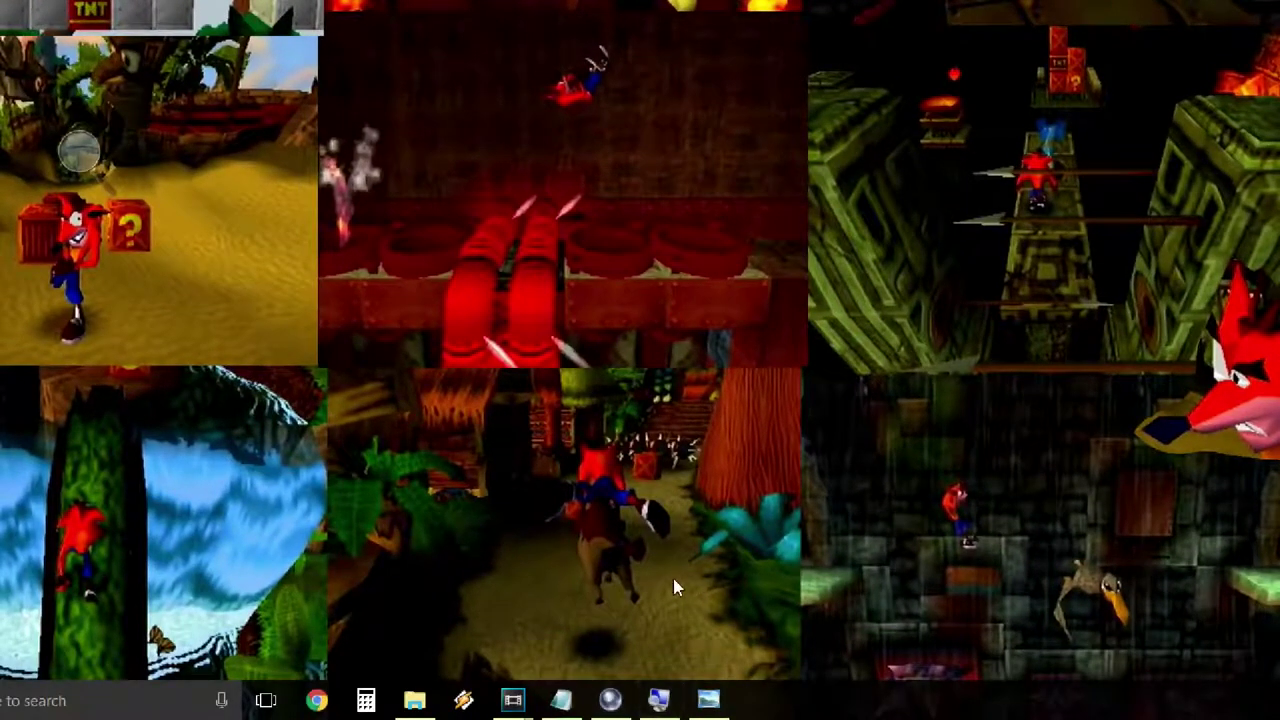
mouse_move(561, 700)
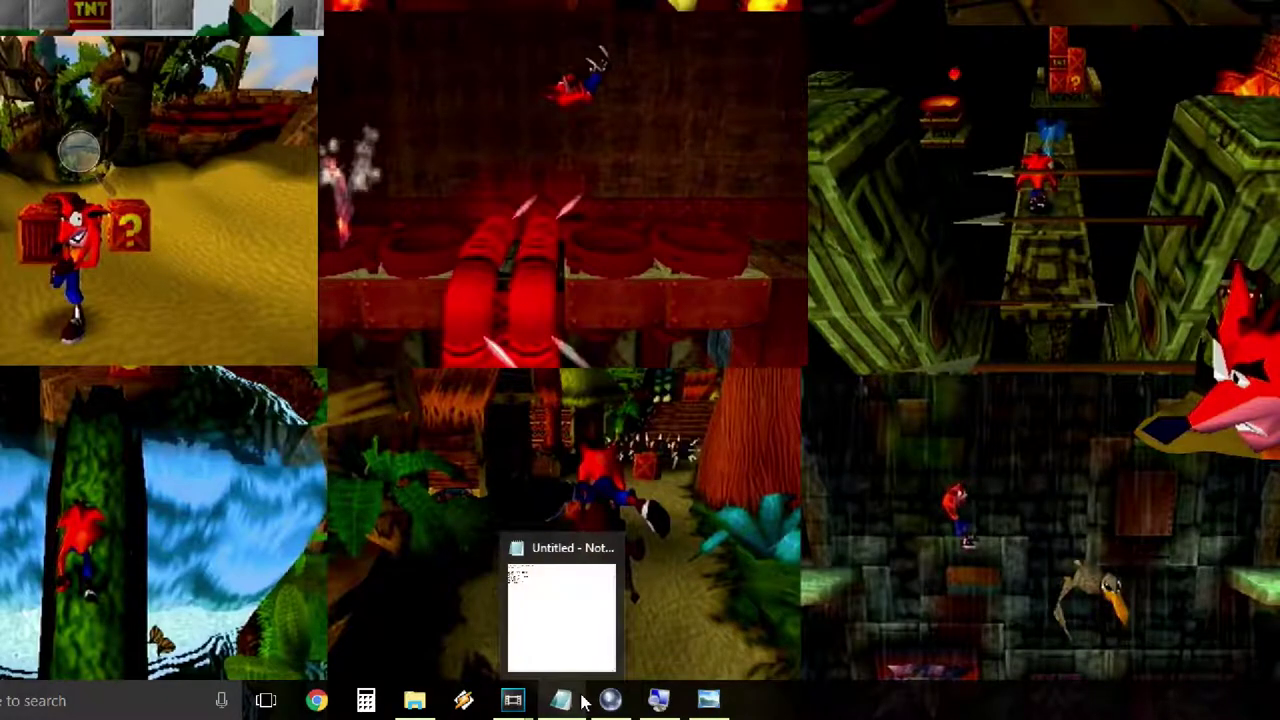
left_click(585, 703)
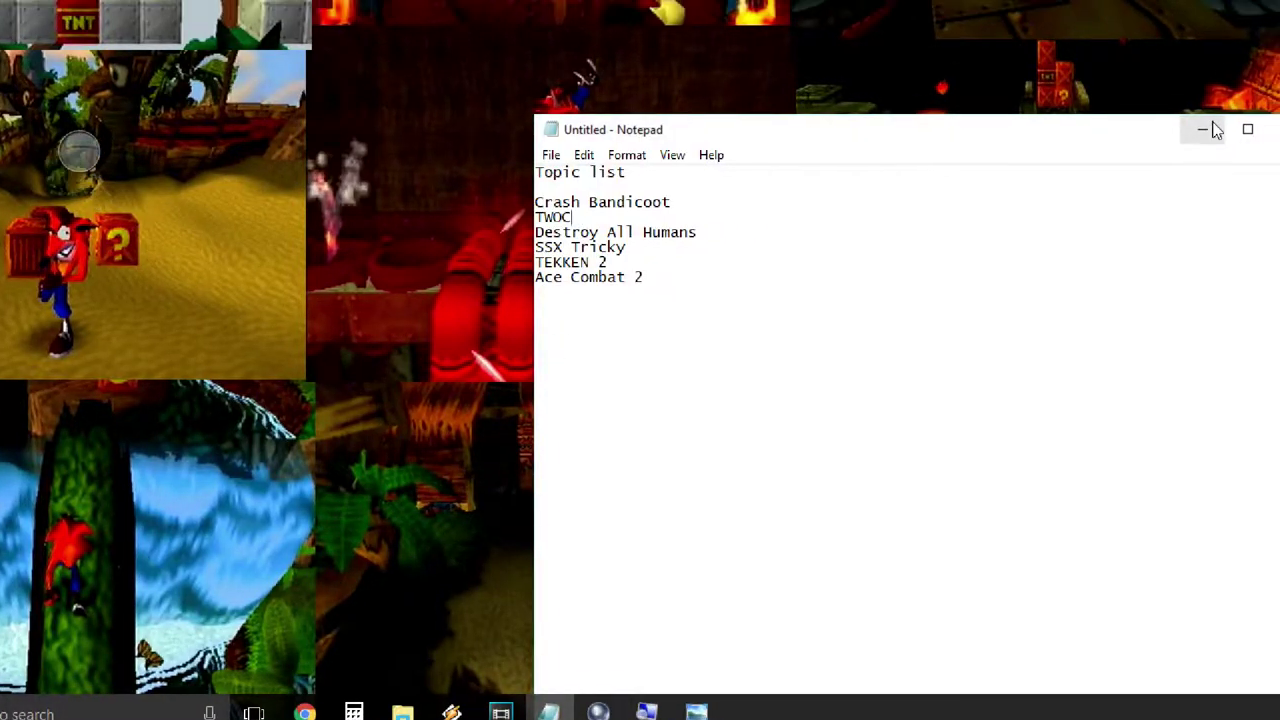
left_click(1215, 115)
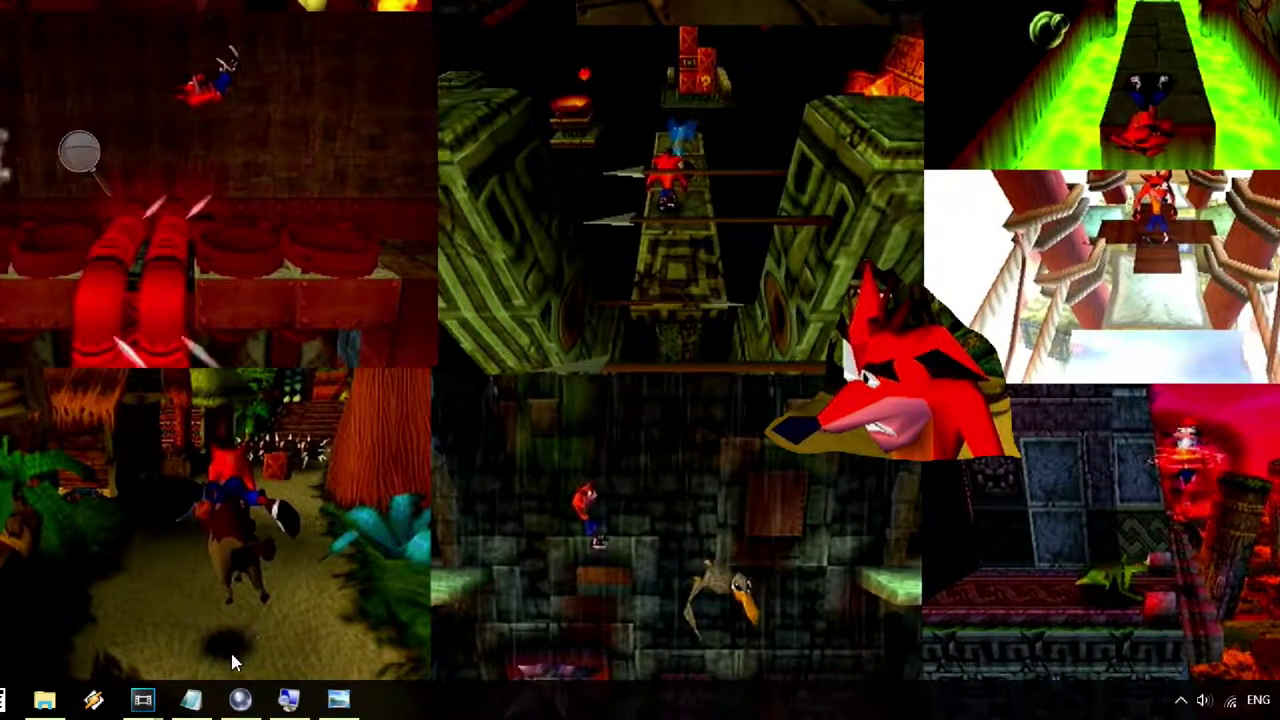
left_click(190, 698)
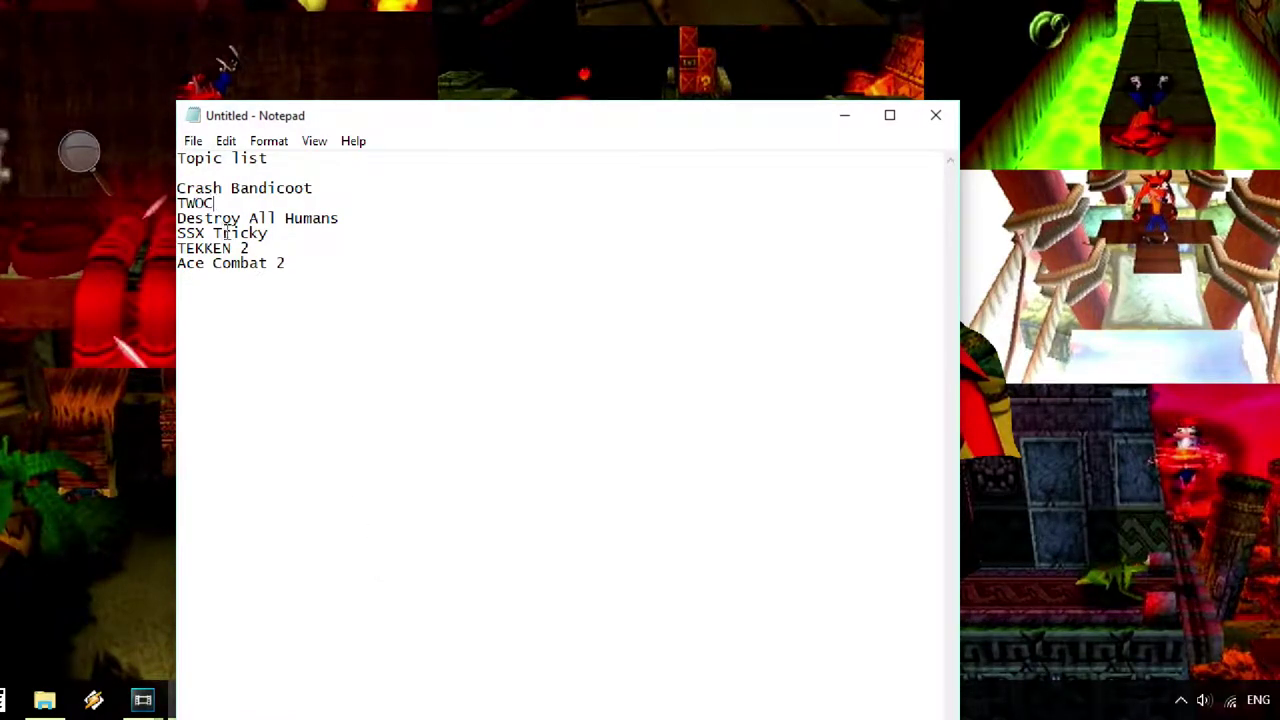
Open f1.png from the SSX INTRO 2017 folder in Windows Photo Viewer.
left_click(845, 116)
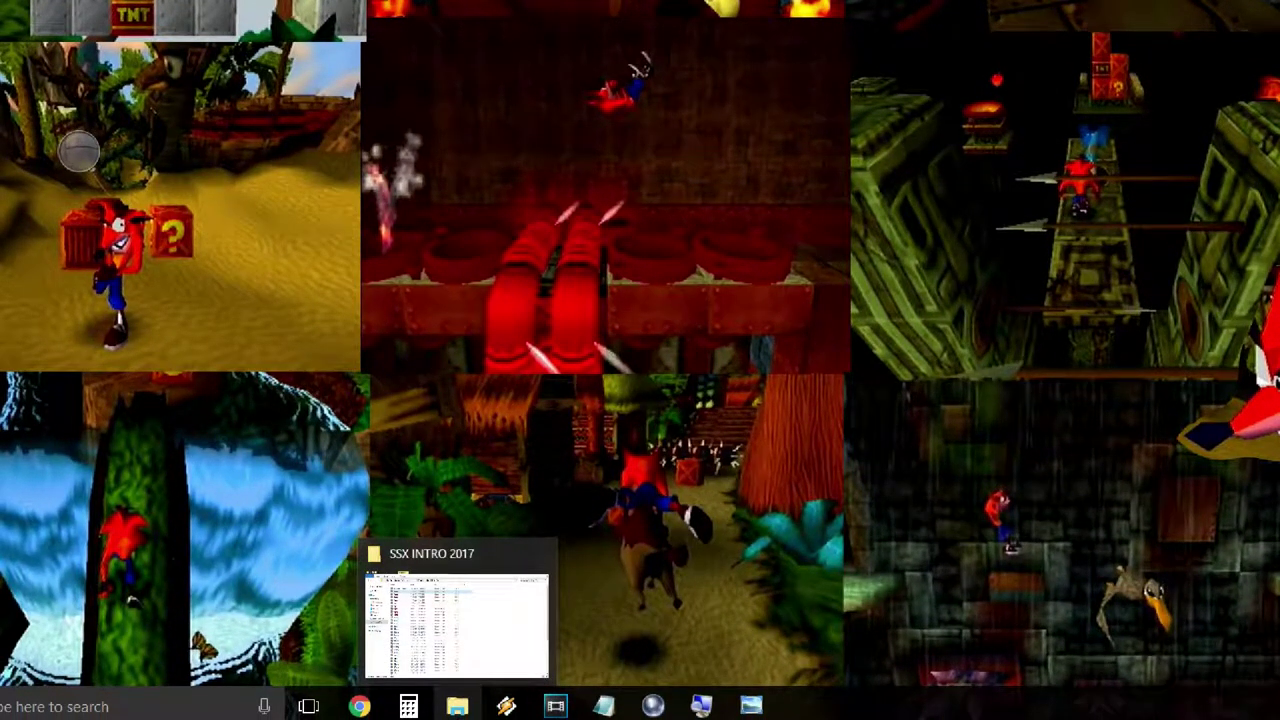
mouse_move(44, 700)
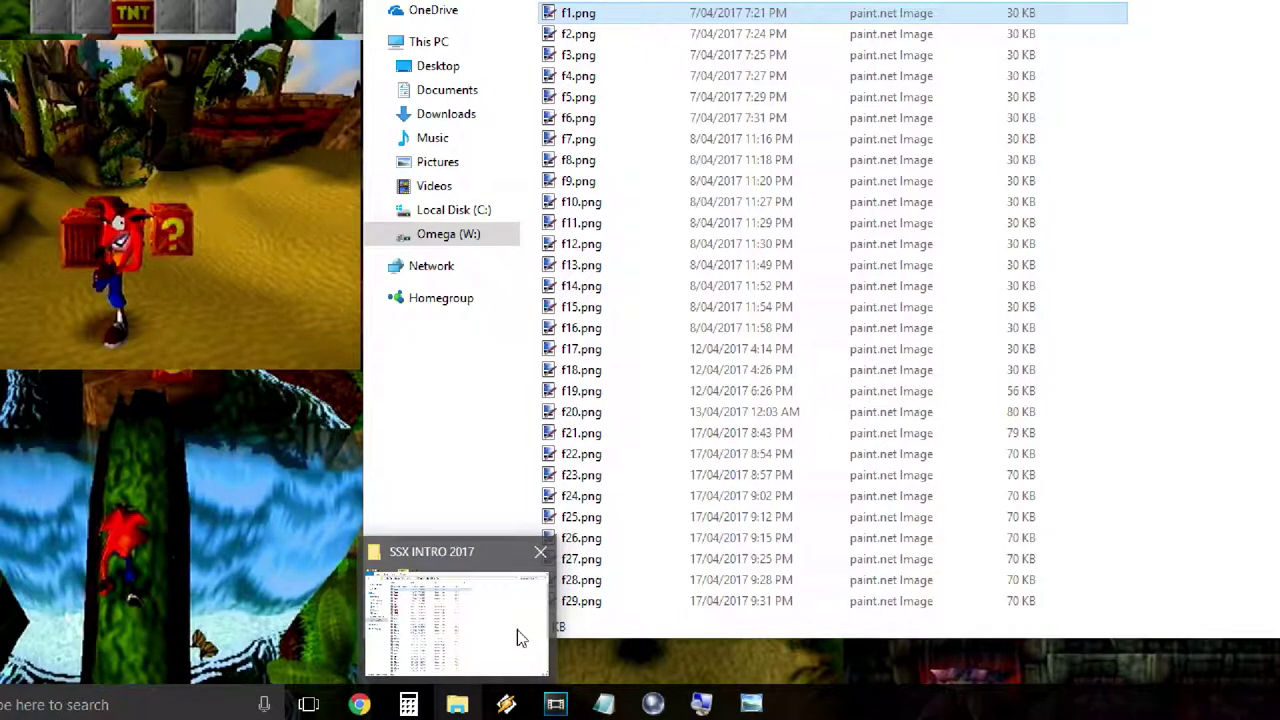
left_click(519, 638)
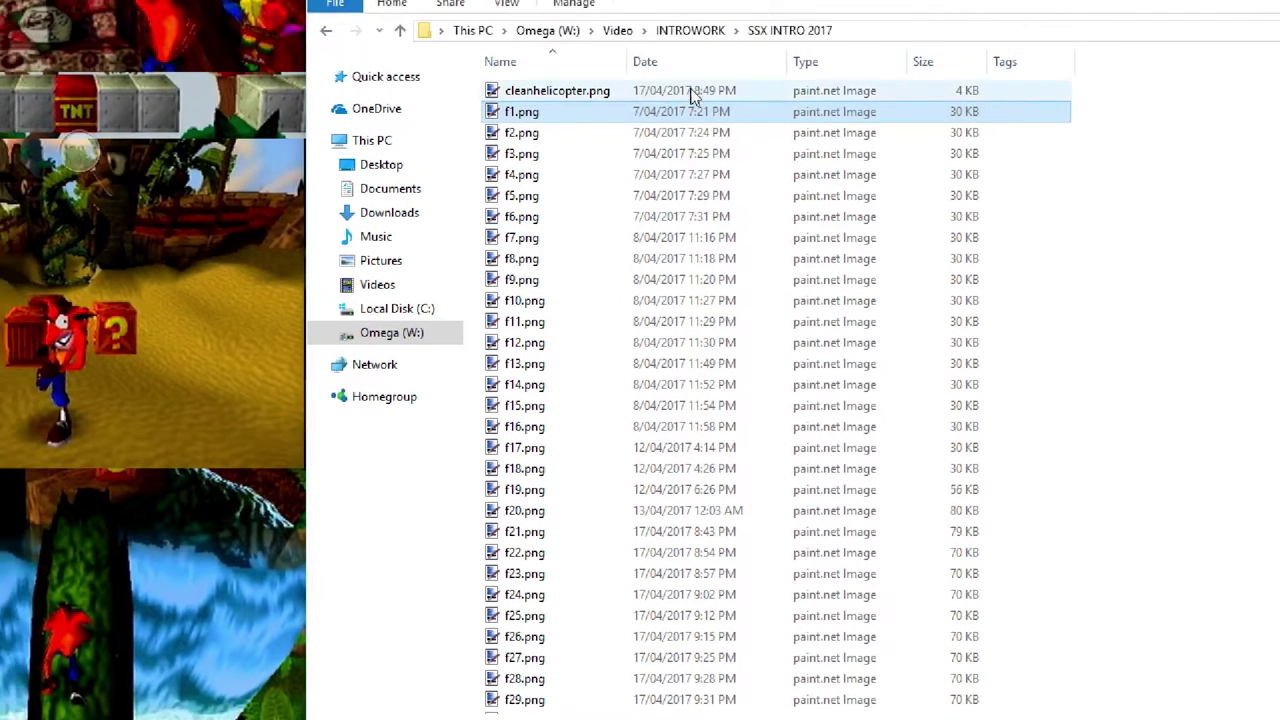
right_click(655, 113)
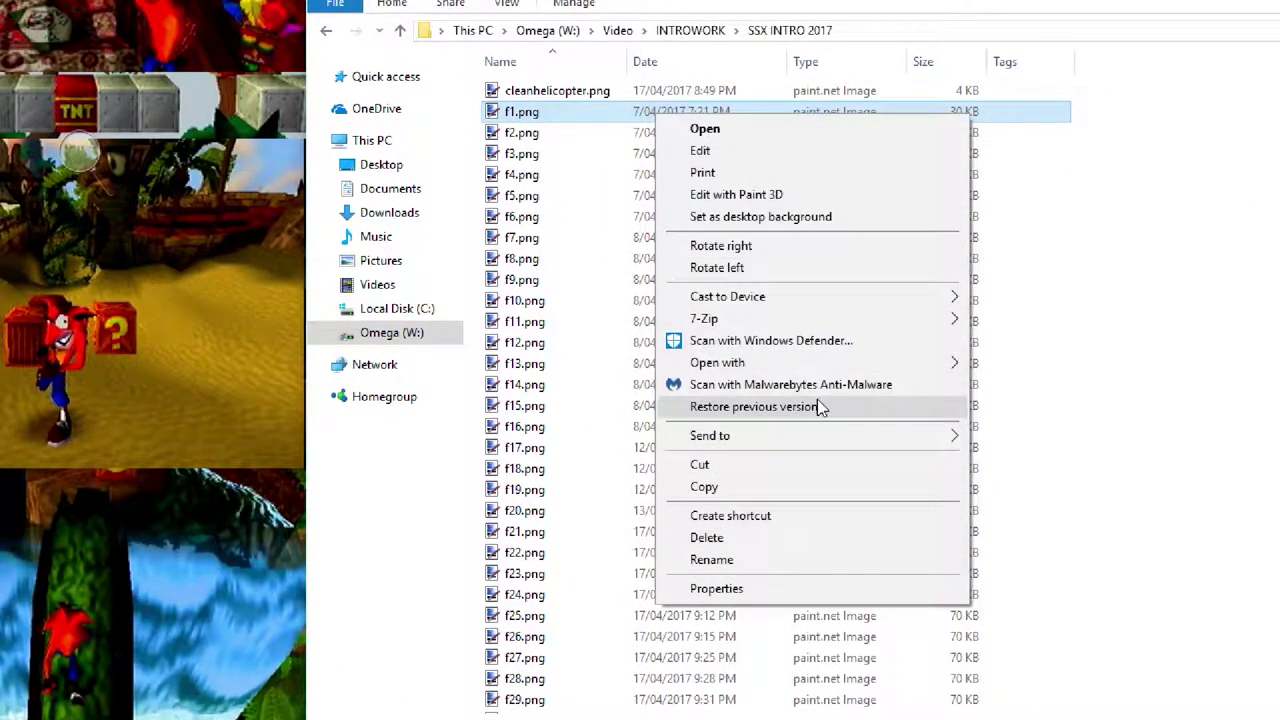
mouse_move(717, 362)
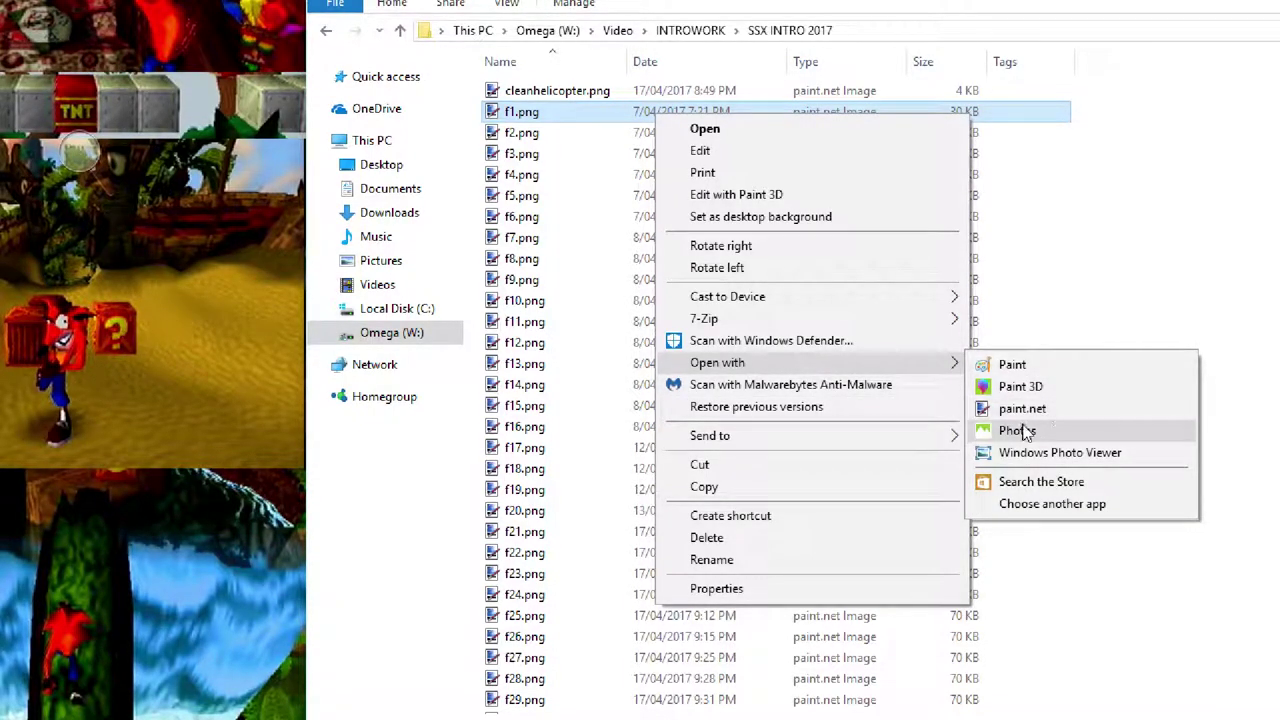
left_click(1045, 452)
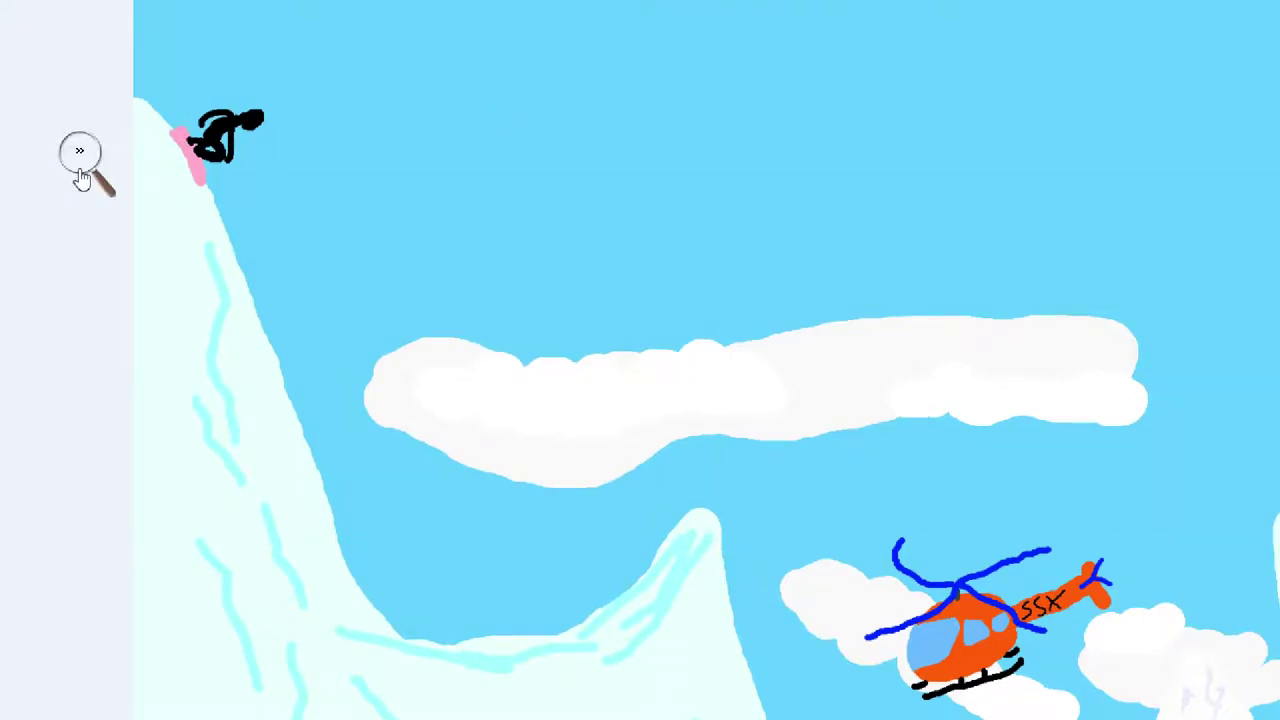
left_click(84, 152)
Step forward through the intro frame images, starting from f2.png.
left_click(72, 165)
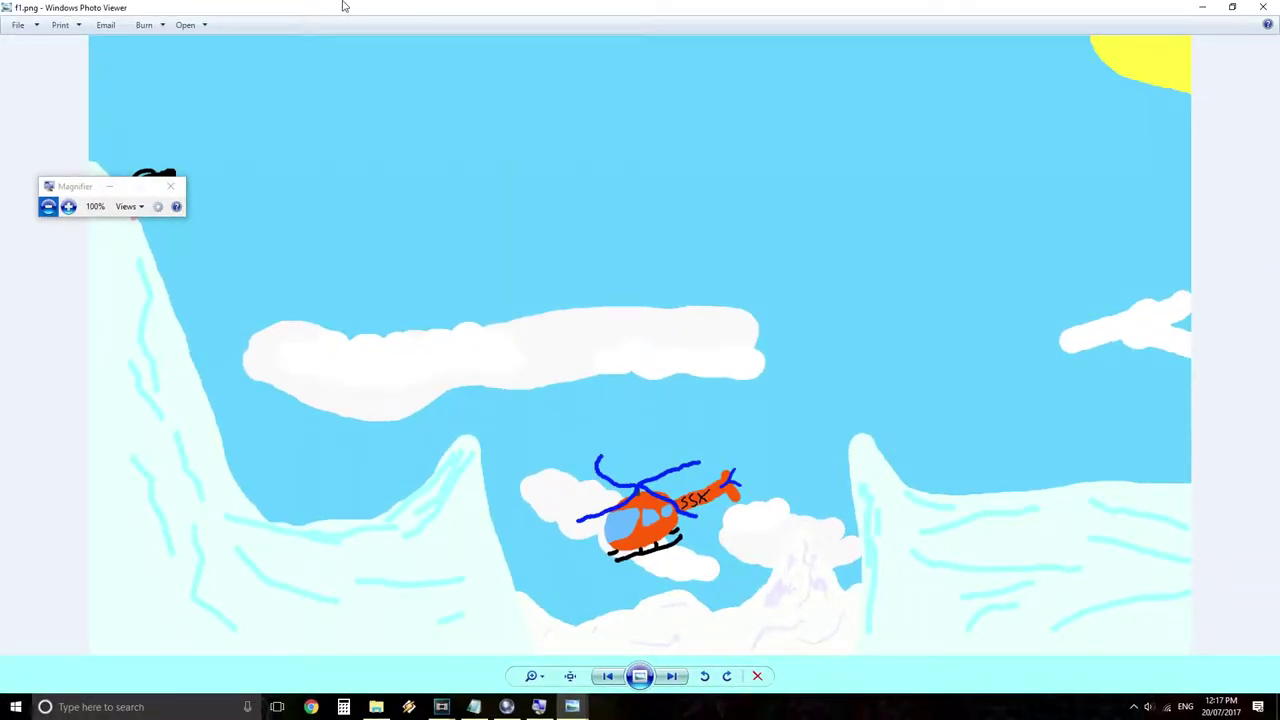
key("super+Escape")
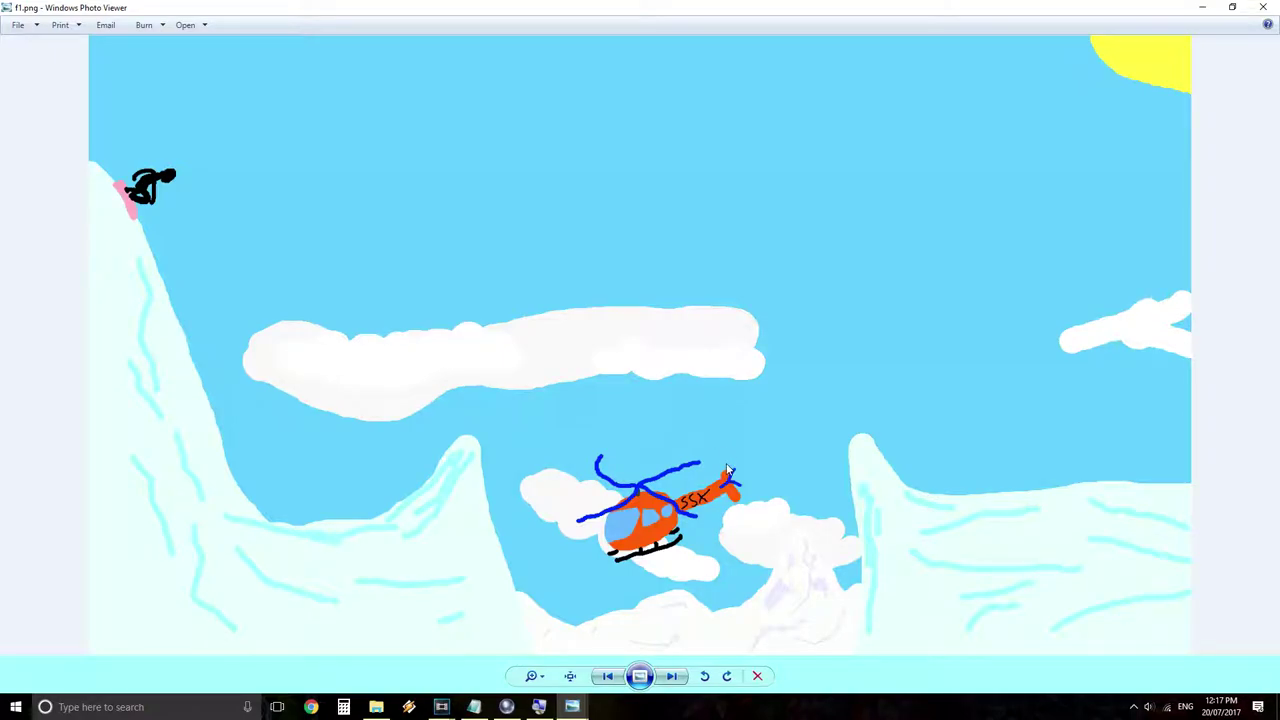
left_click(677, 684)
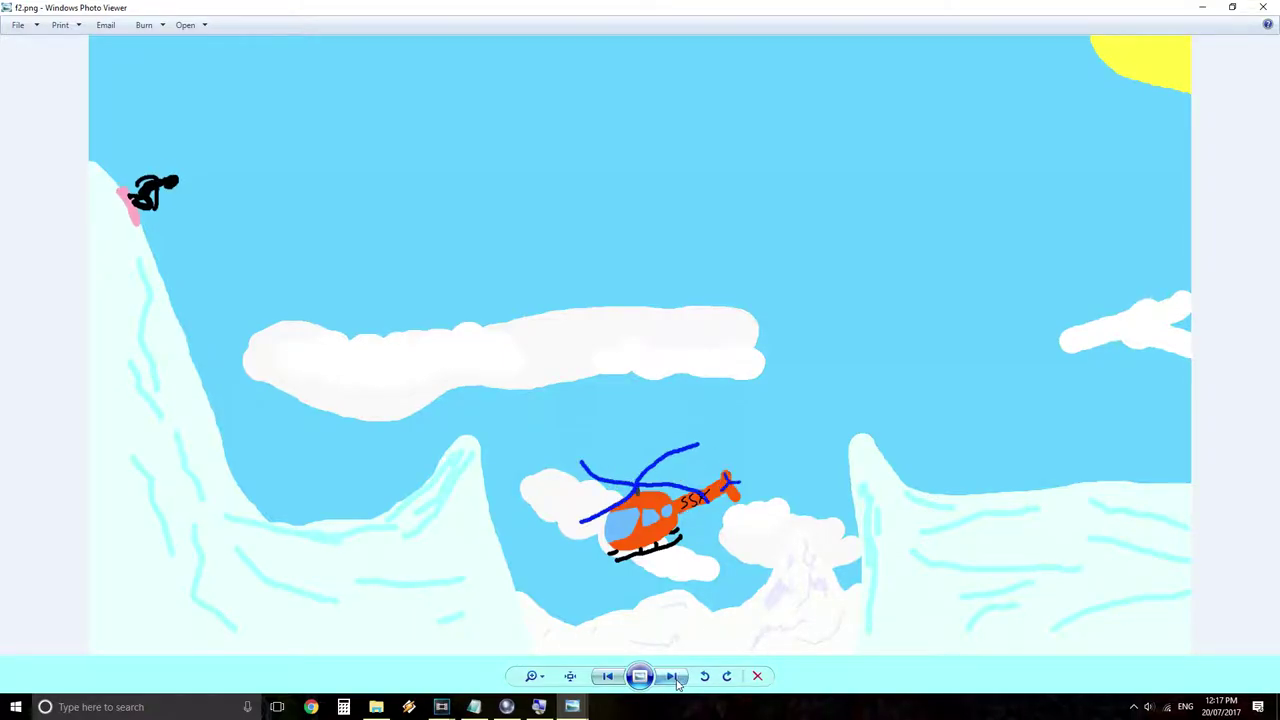
left_click(677, 684)
left_click(677, 684)
left_click(677, 684)
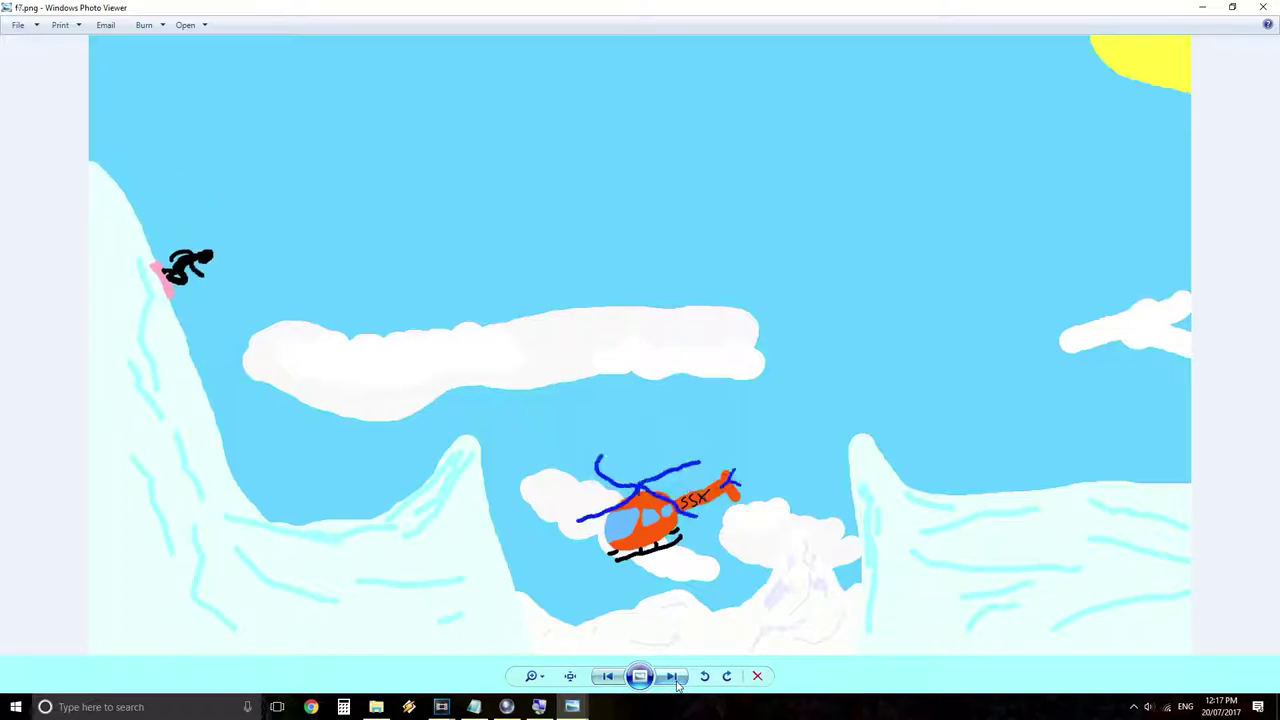
left_click(677, 684)
left_click(677, 684)
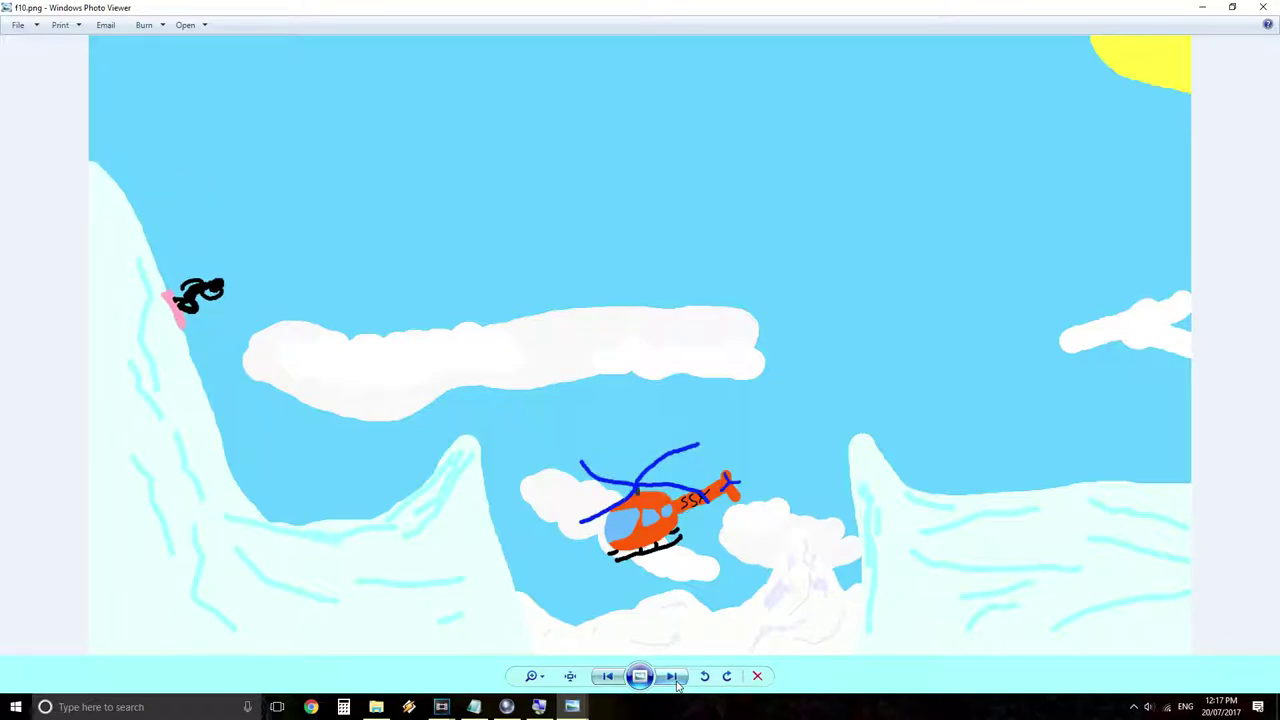
left_click(677, 684)
left_click(677, 684)
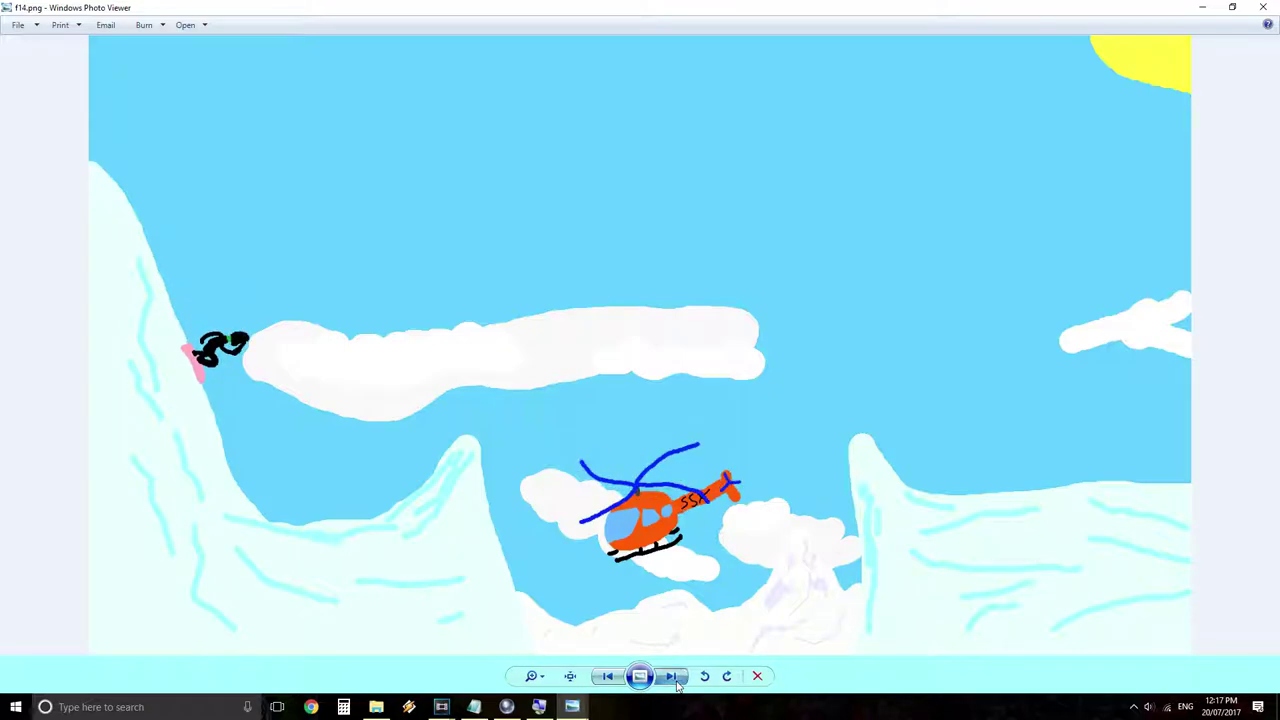
left_click(677, 684)
left_click(677, 684)
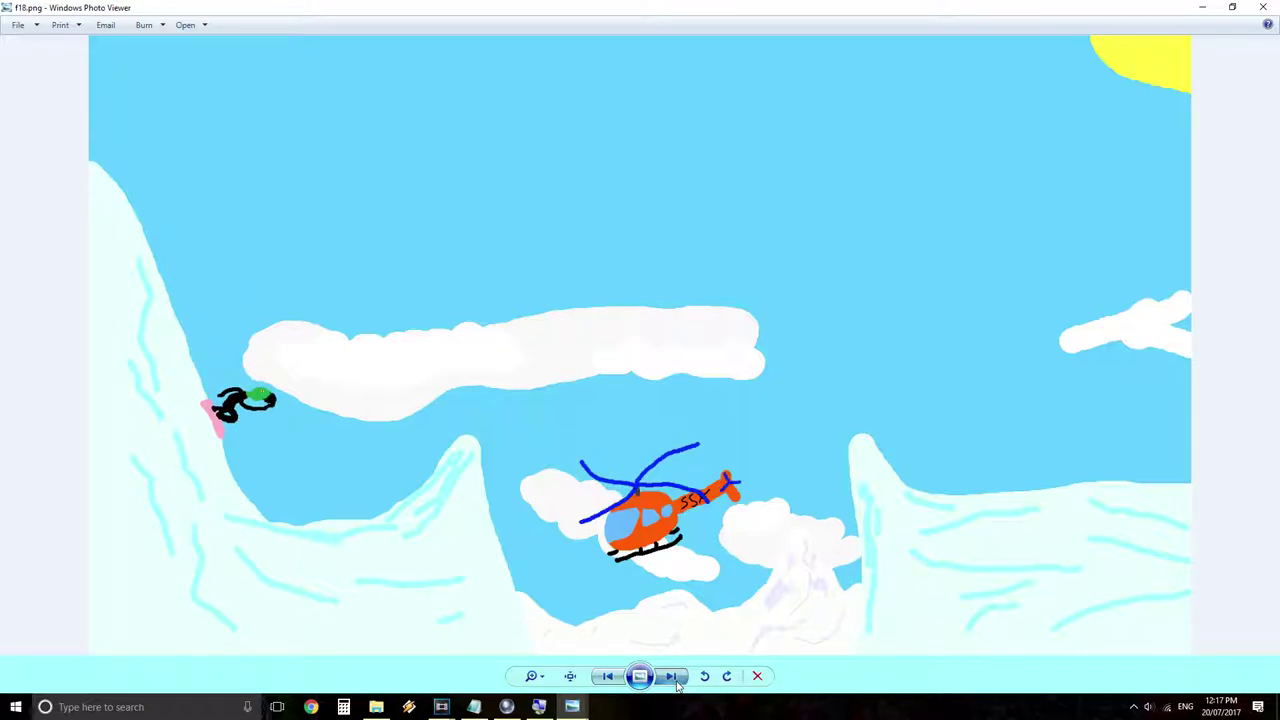
left_click(677, 684)
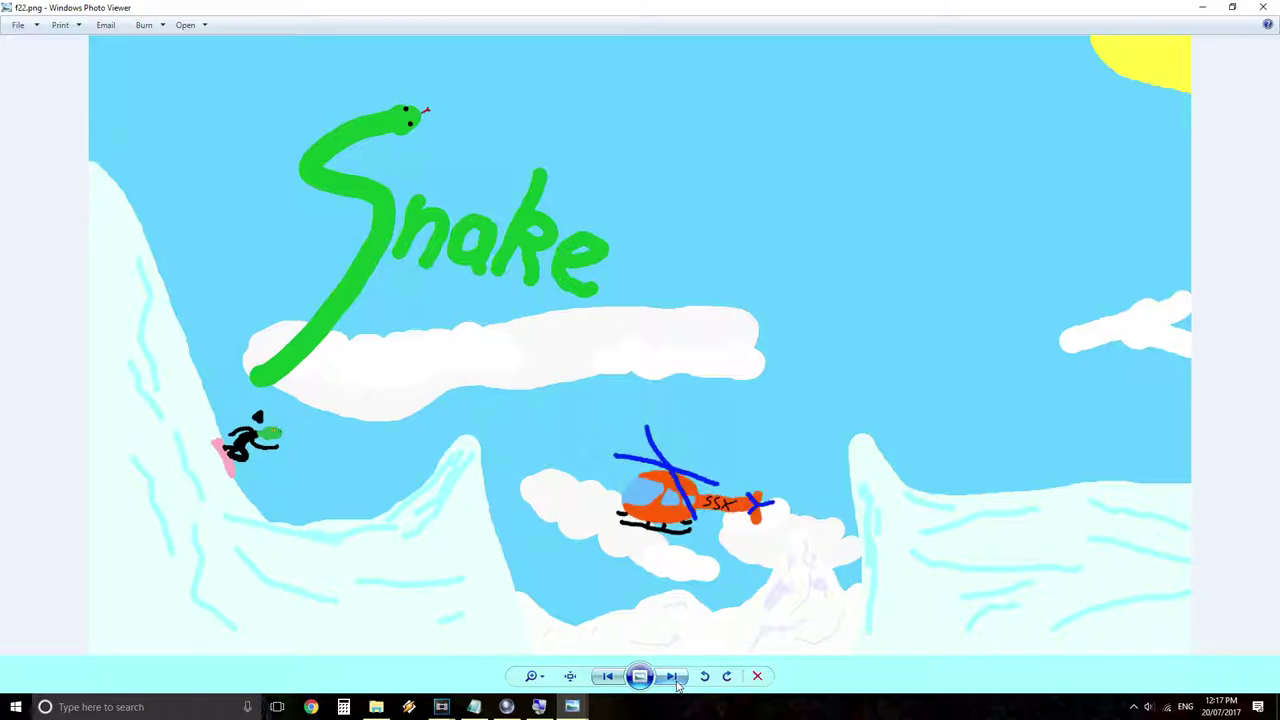
left_click(677, 684)
left_click(677, 684)
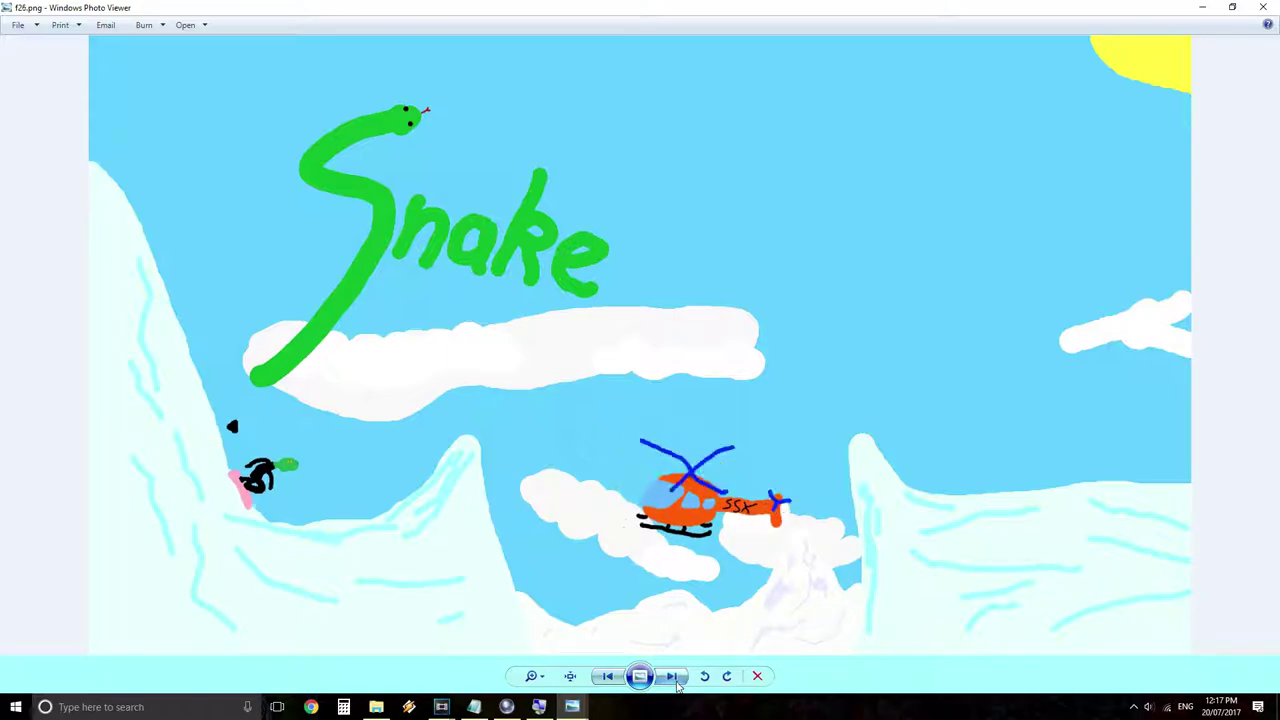
left_click(677, 684)
left_click(677, 684)
left_click(677, 684)
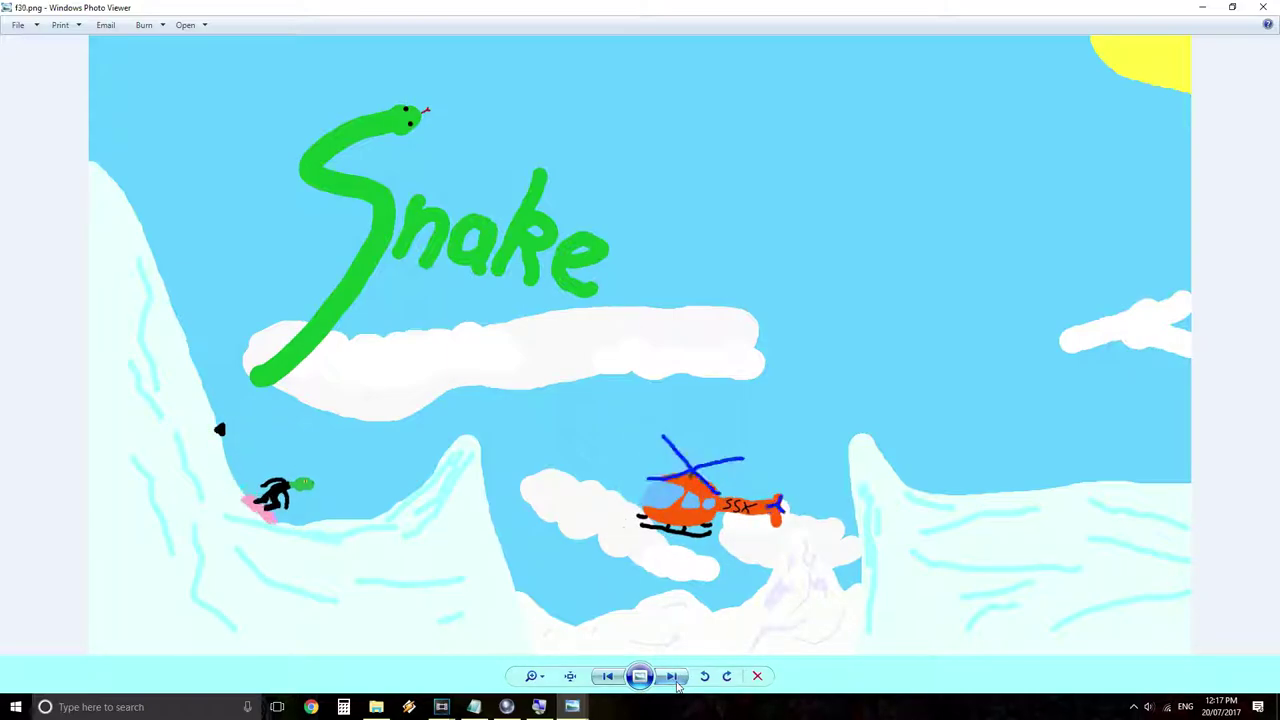
left_click(677, 684)
left_click(677, 684)
left_click(677, 684)
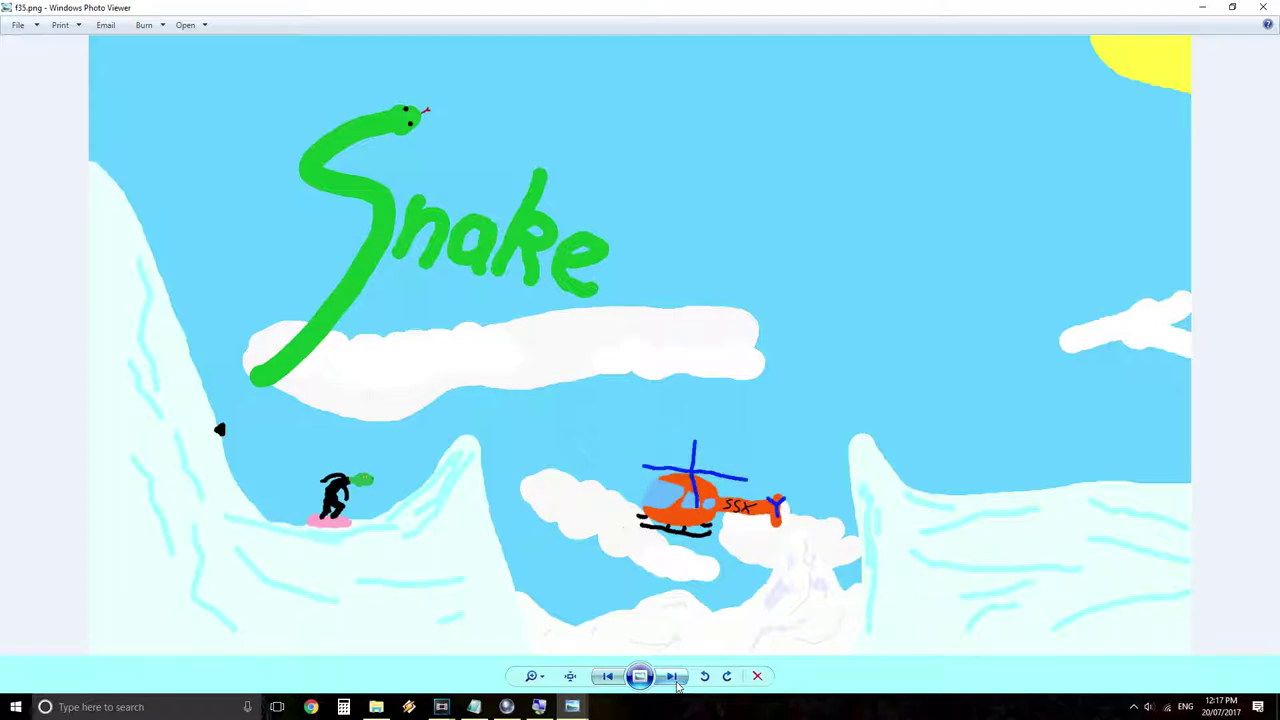
Reach the last frames, go back to the Snake OF frame f46.png, and minimize the viewer.
left_click(677, 684)
left_click(677, 684)
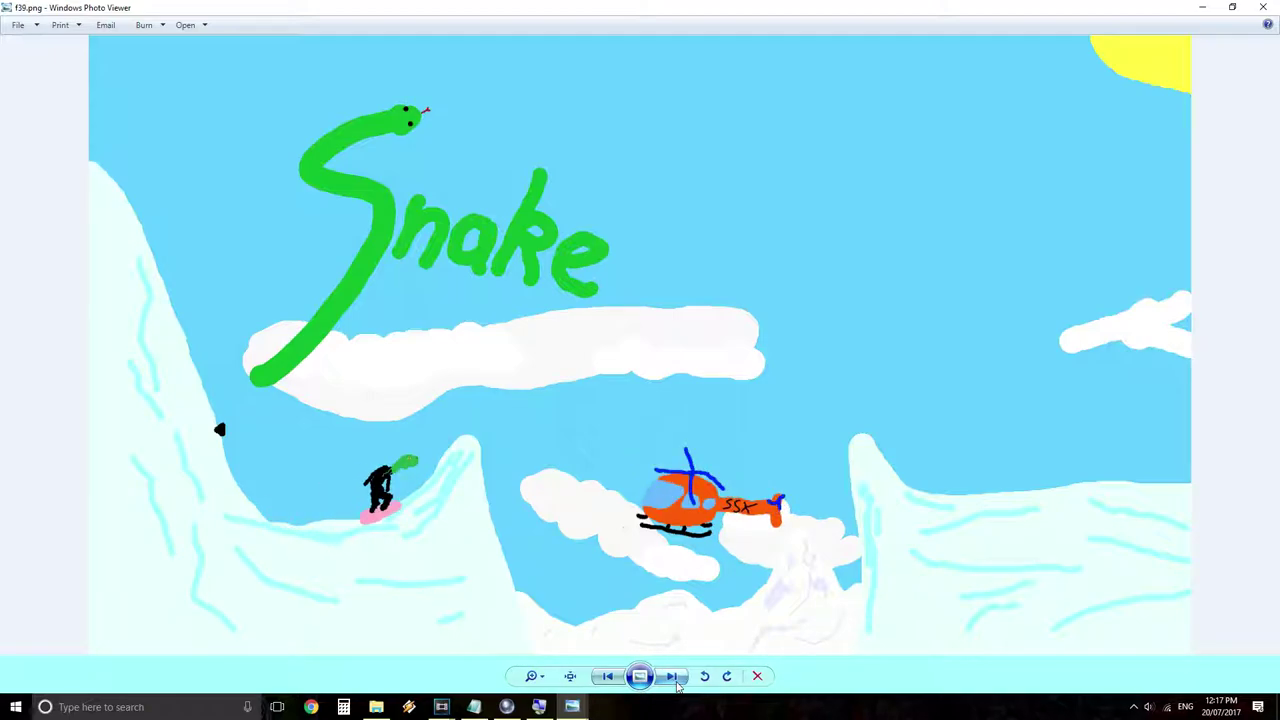
left_click(677, 684)
left_click(677, 684)
left_click(677, 684)
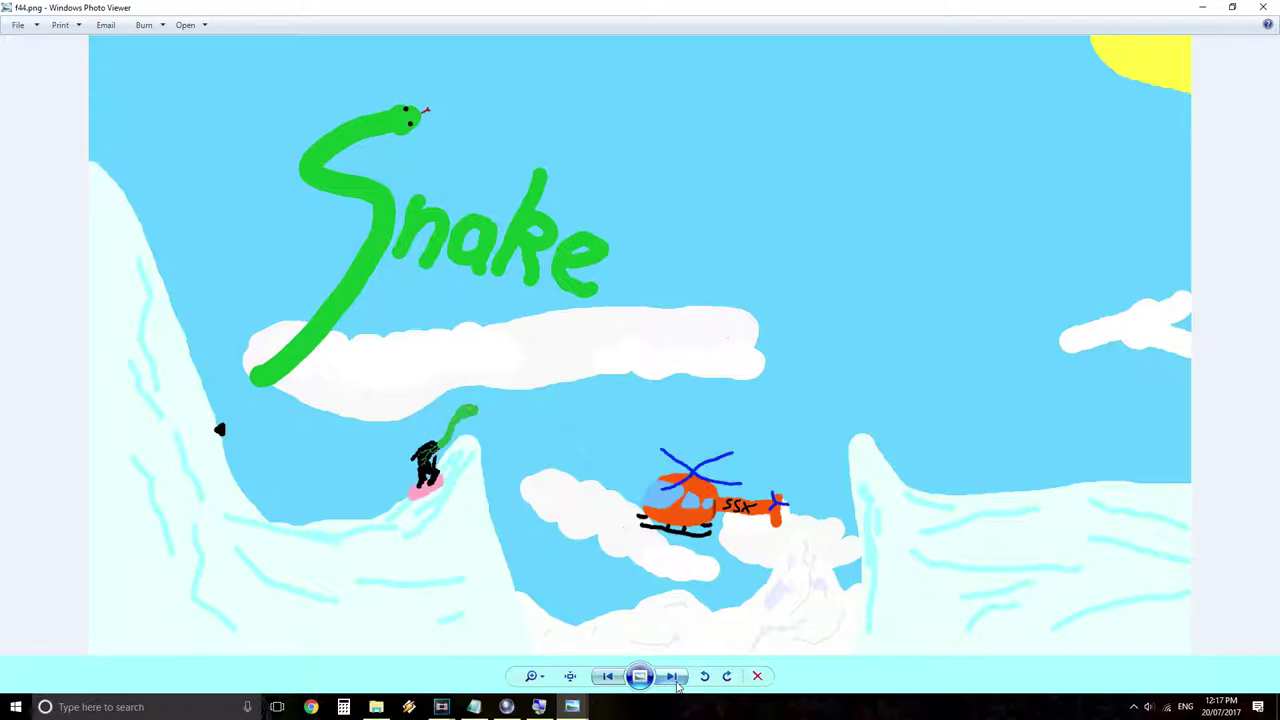
left_click(677, 684)
left_click(677, 684)
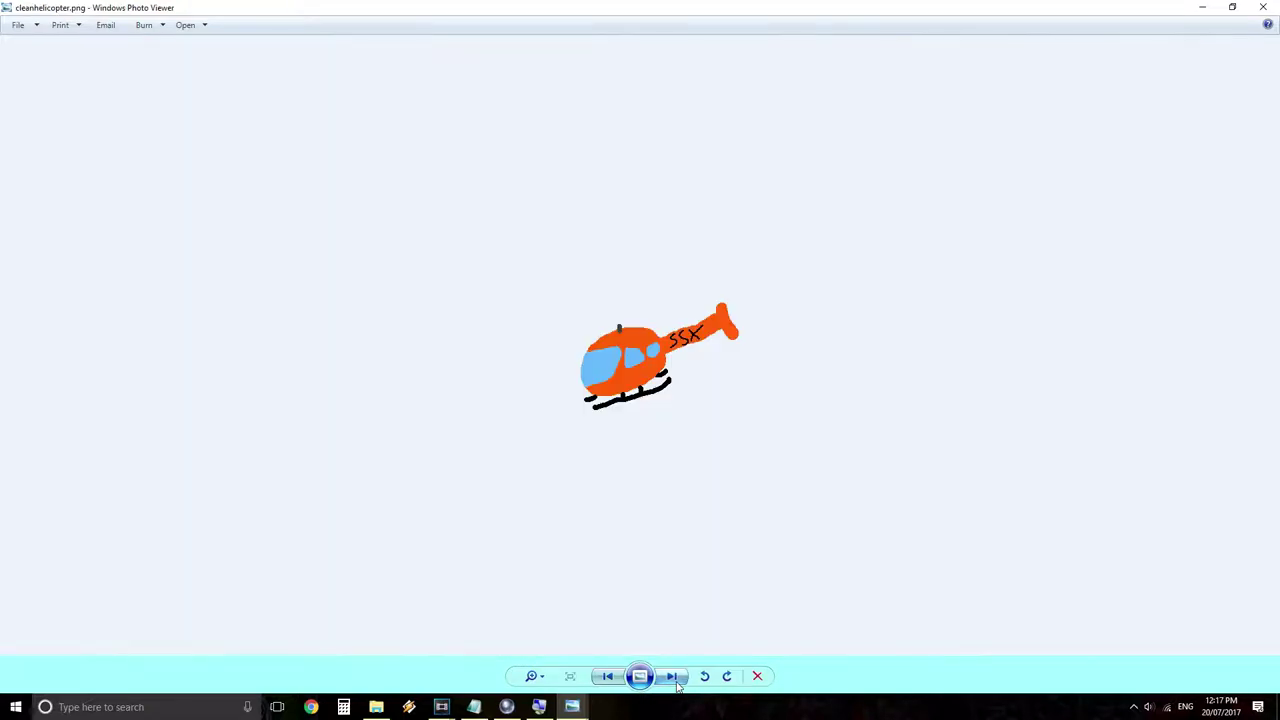
left_click(607, 676)
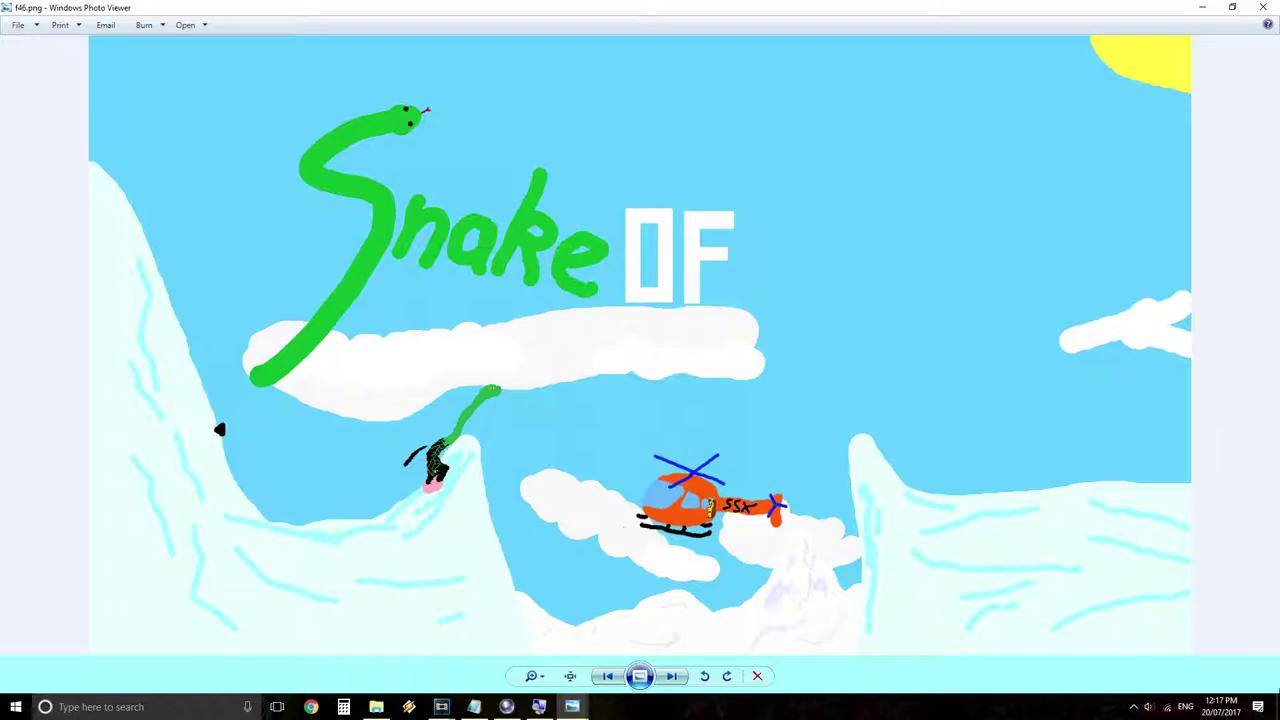
left_click(1206, 7)
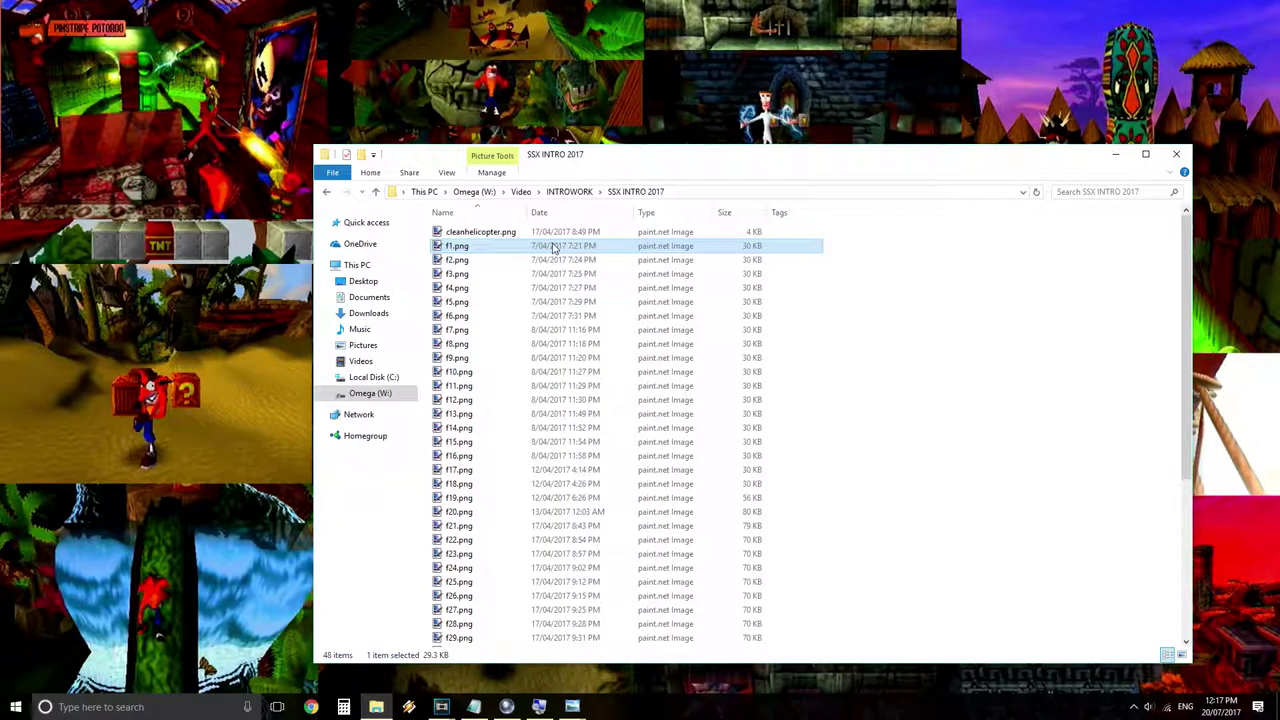
scroll(552, 305, "down", 3)
scroll(550, 320, "down", 3)
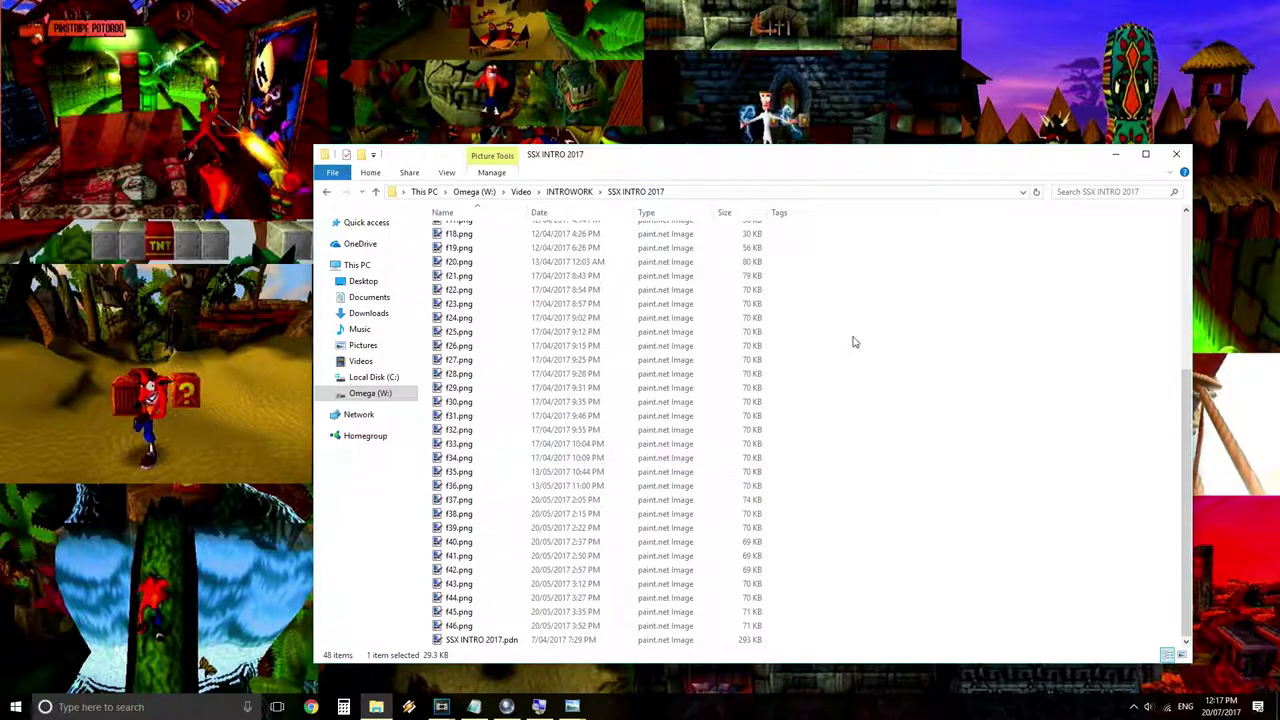
Minimize the SSX INTRO 2017 folder and restore the Notepad topic list.
left_click(1116, 154)
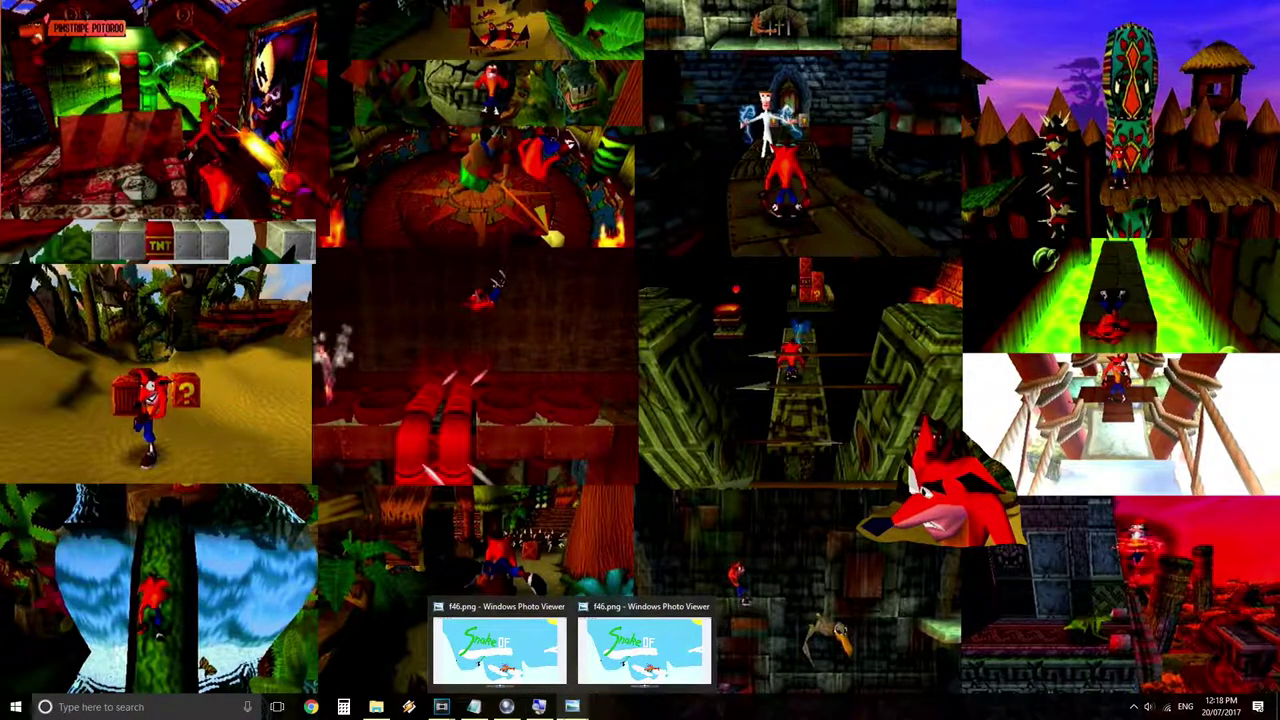
left_click(472, 710)
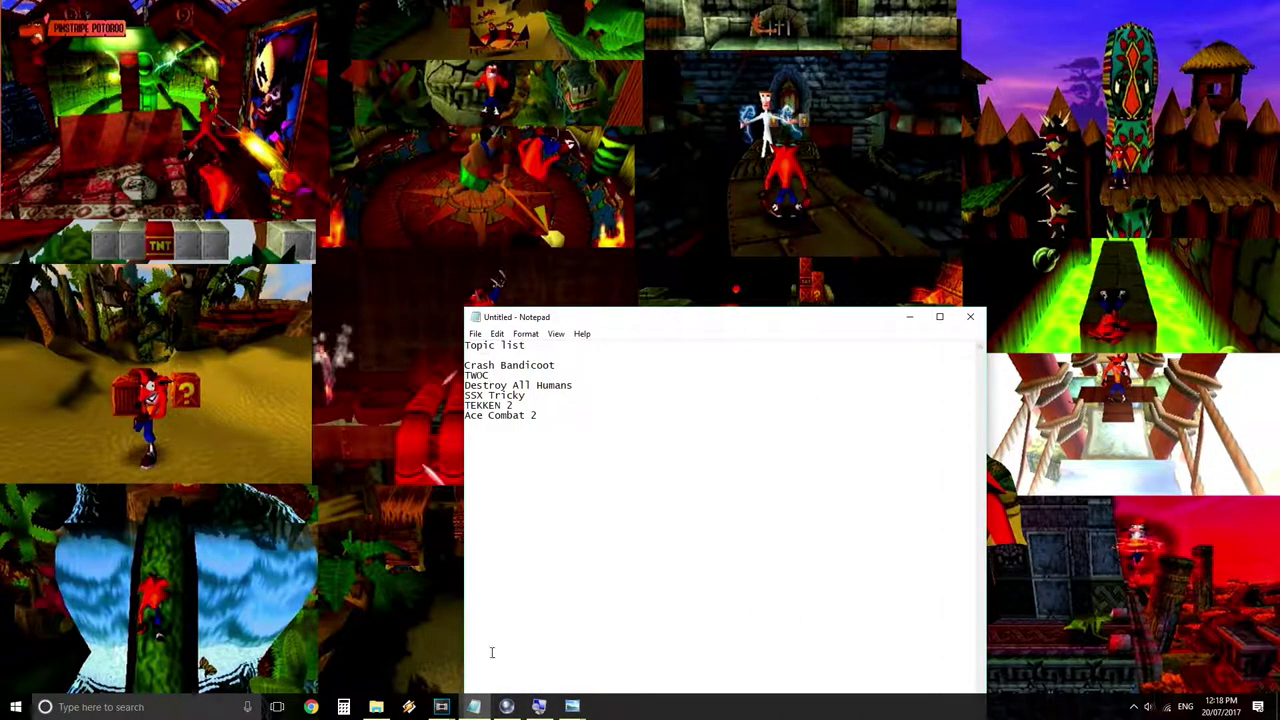
left_click(532, 405)
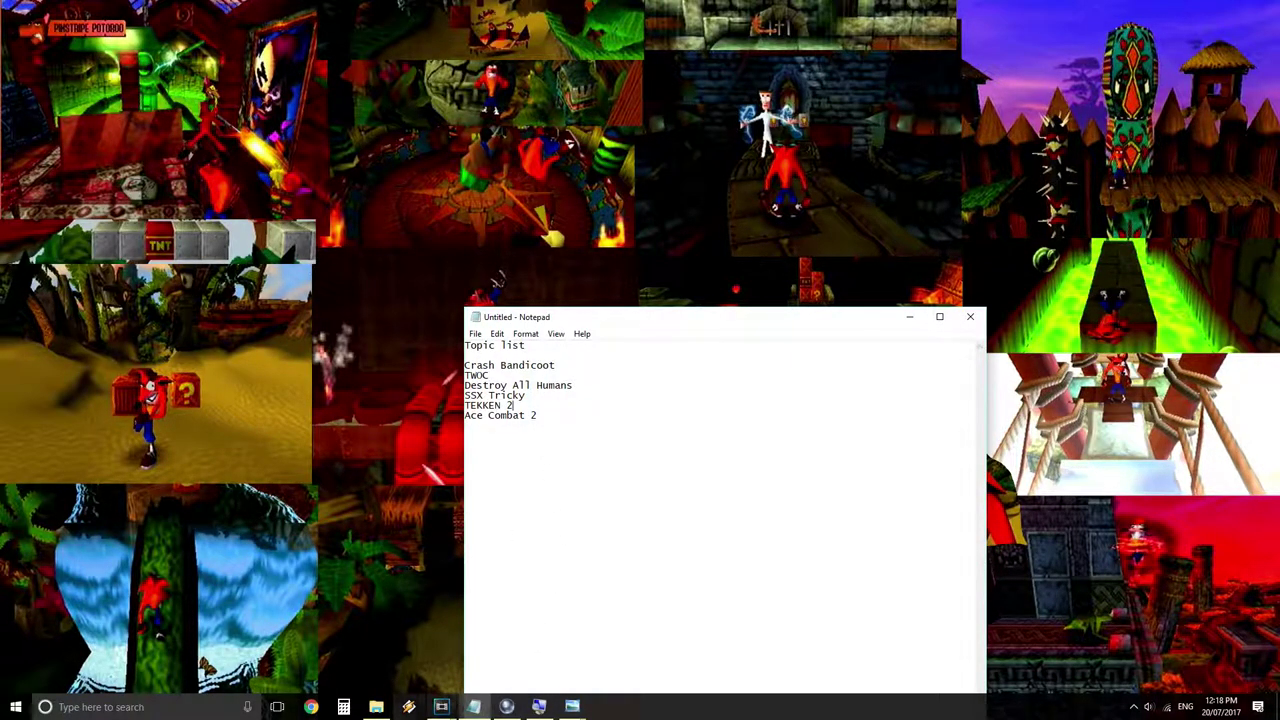
left_click(523, 655)
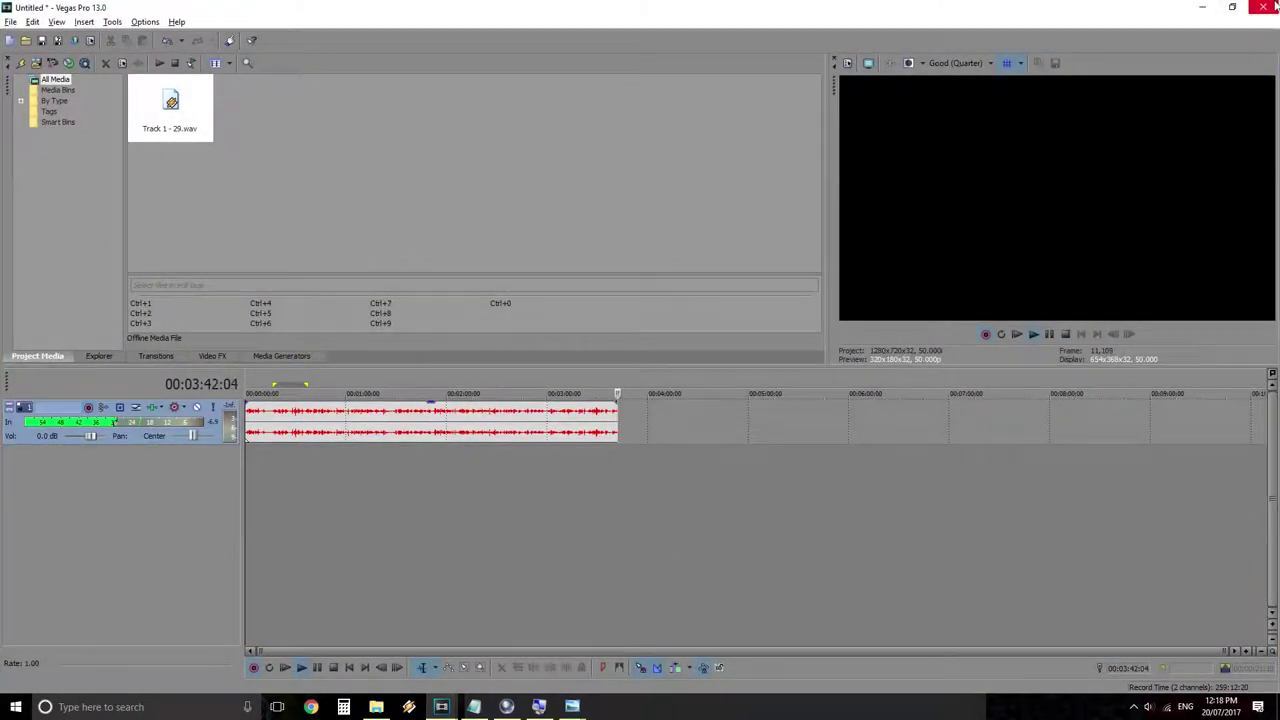
left_click(1202, 7)
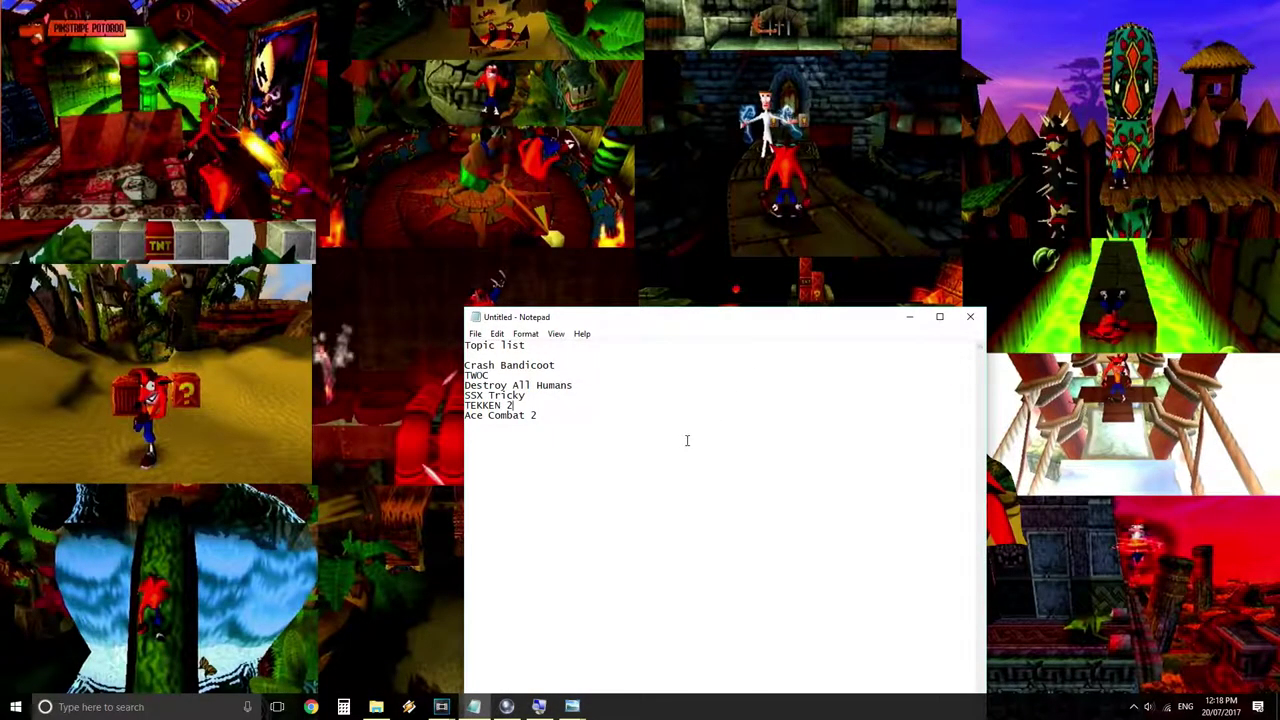
left_click(909, 320)
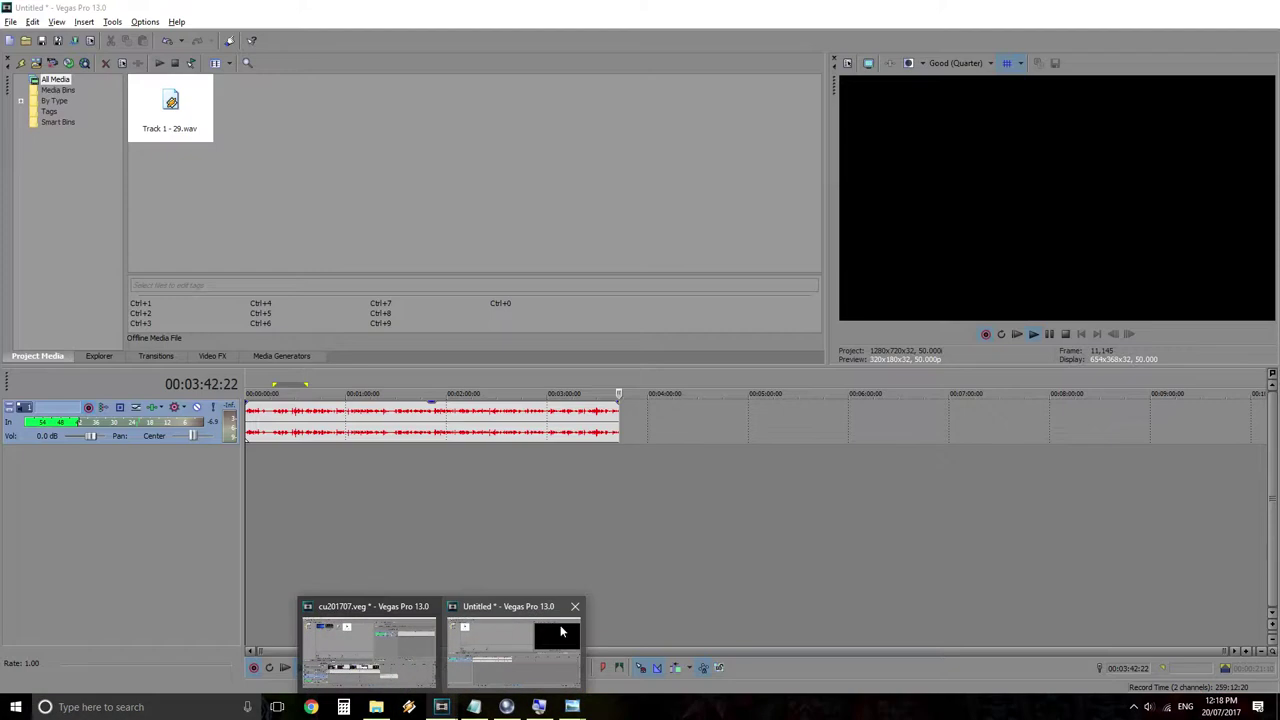
mouse_move(474, 707)
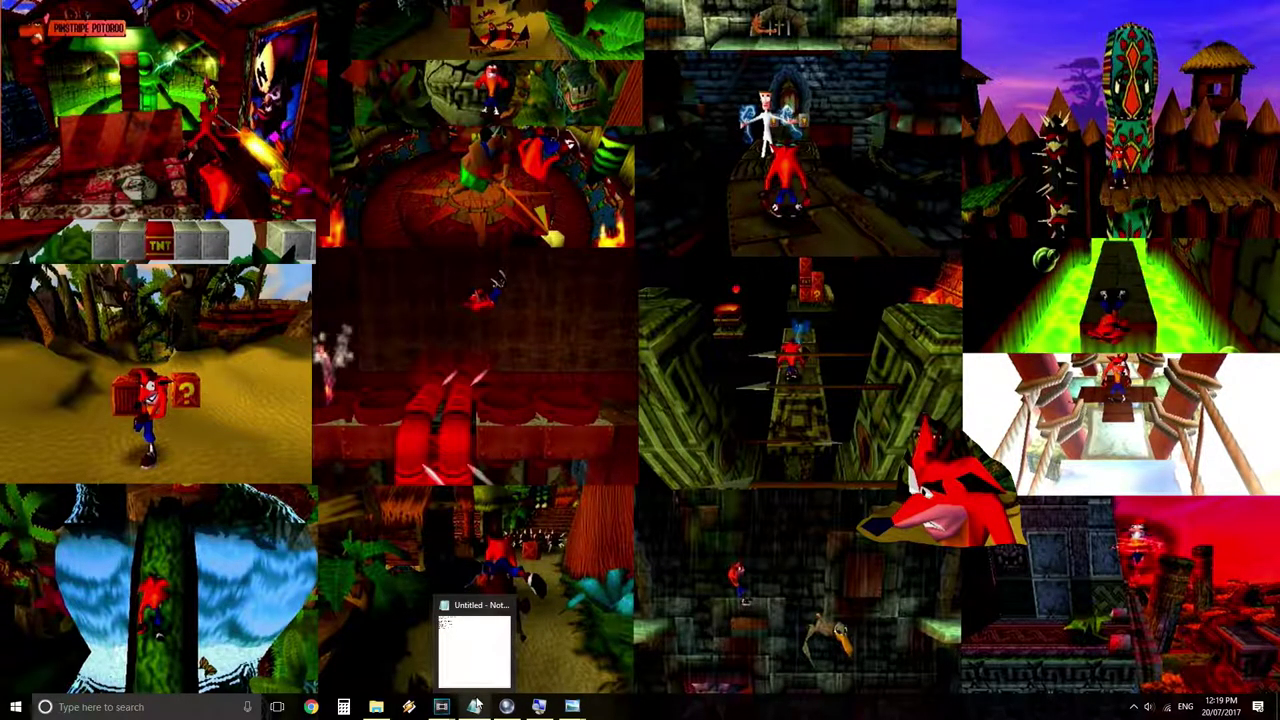
Restore the Notepad topic list, minimize it, then restore it again.
left_click(476, 704)
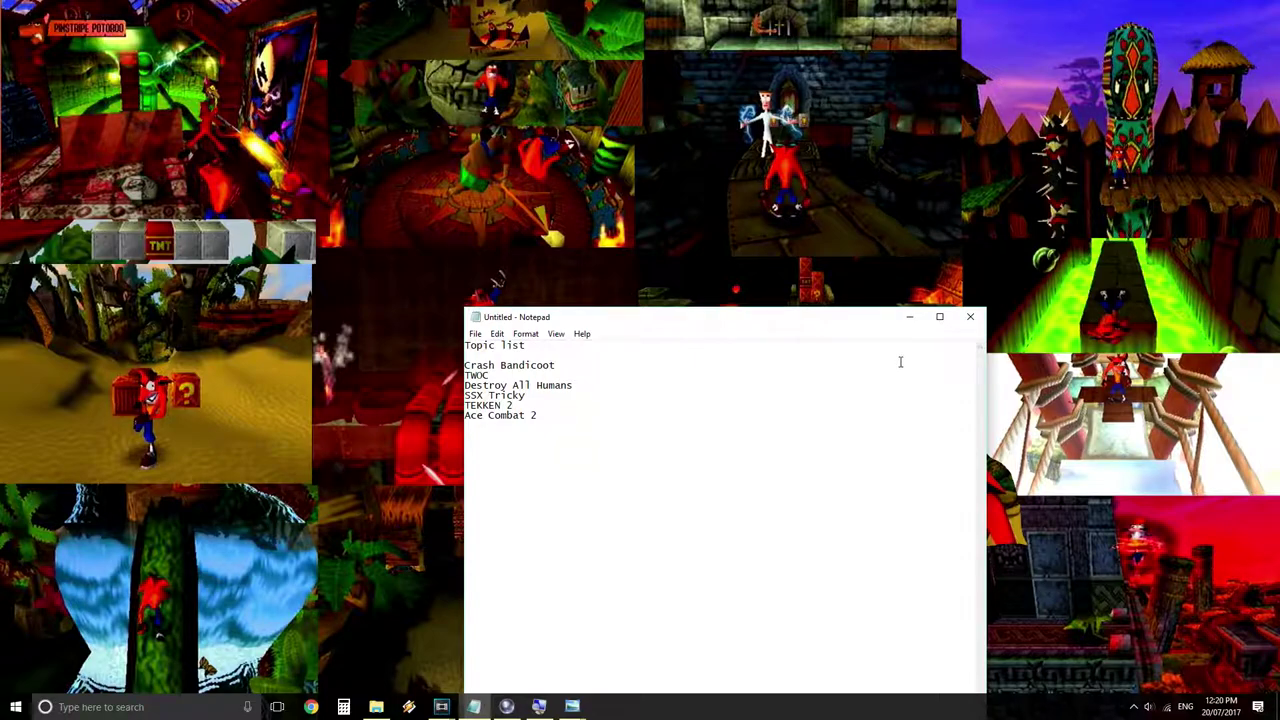
left_click(906, 317)
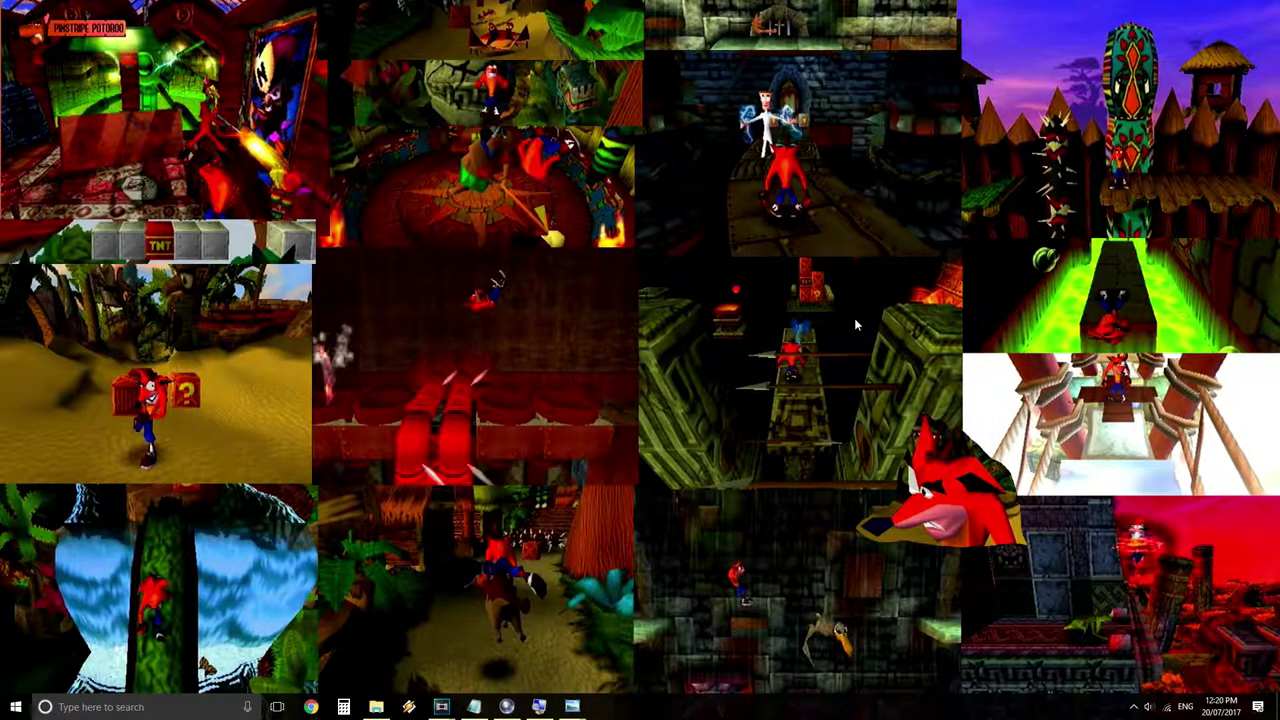
mouse_move(474, 707)
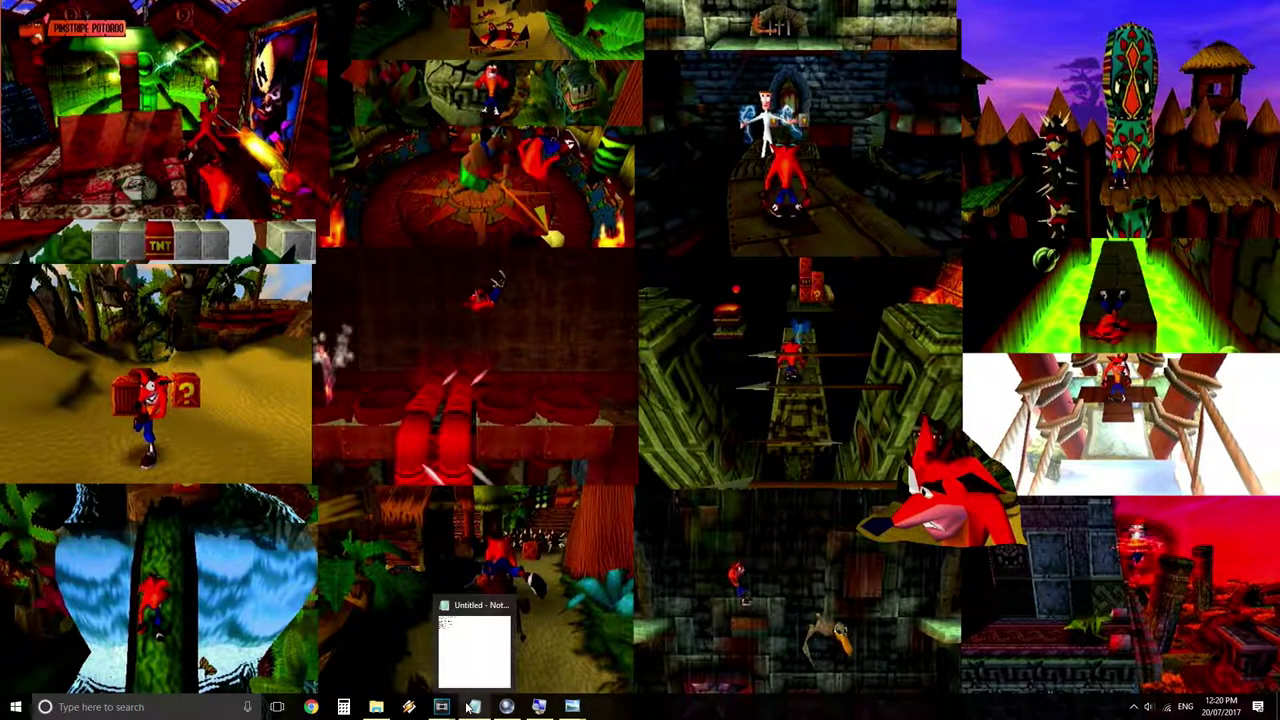
left_click(482, 663)
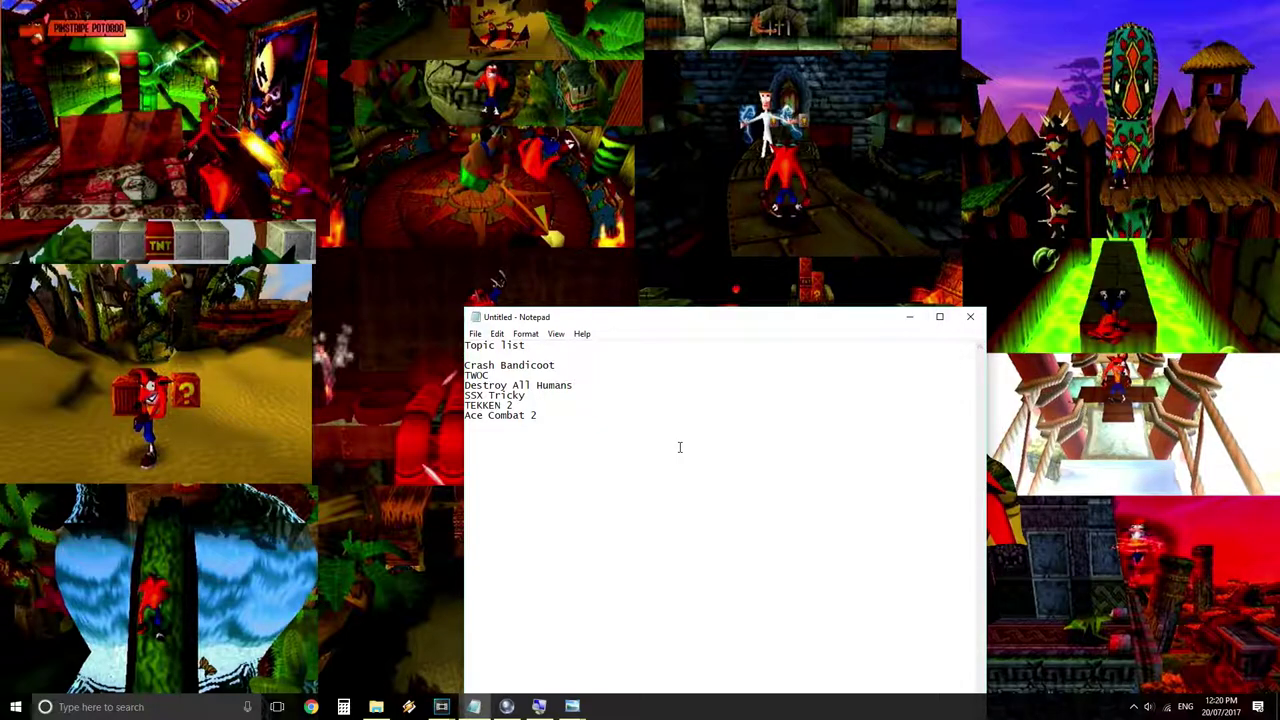
Minimize Notepad and reopen the File Explorer folder of intro files.
left_click(910, 320)
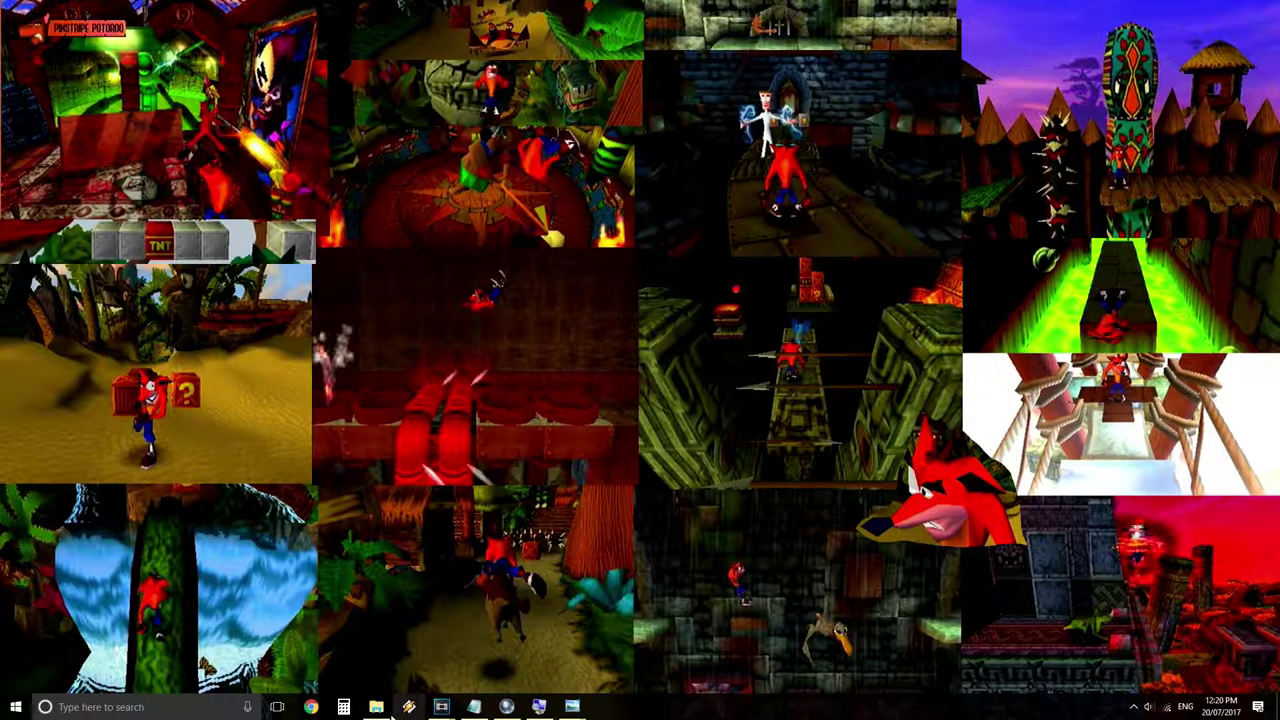
left_click(376, 707)
Open 3.png from the INTROWORK ac2n r folder in paint.net.
left_click(568, 191)
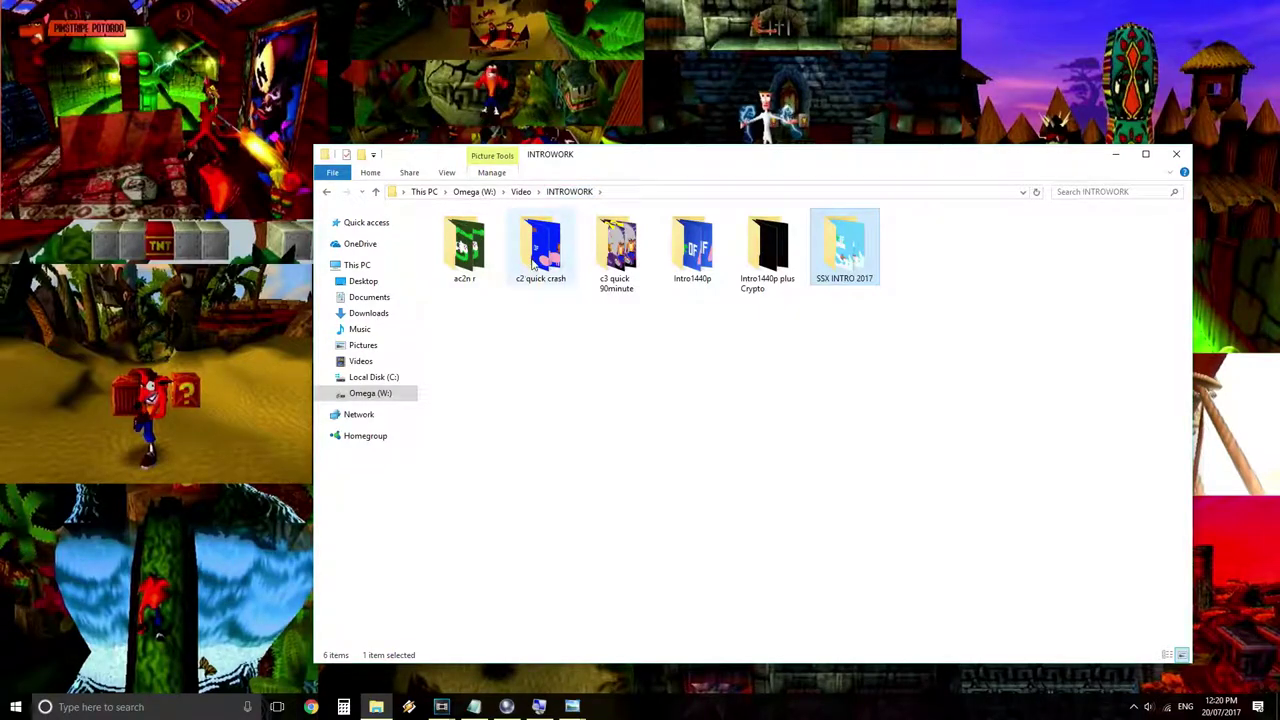
double_click(470, 250)
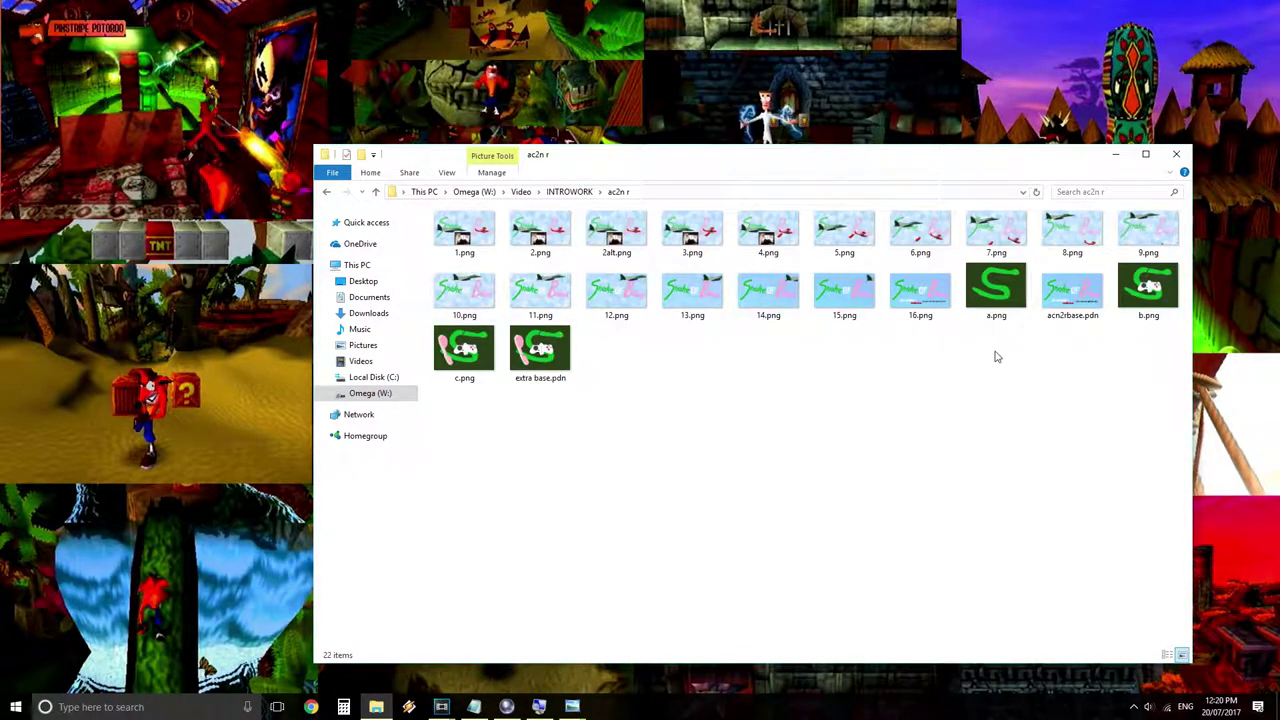
left_click(705, 234)
double_click(705, 234)
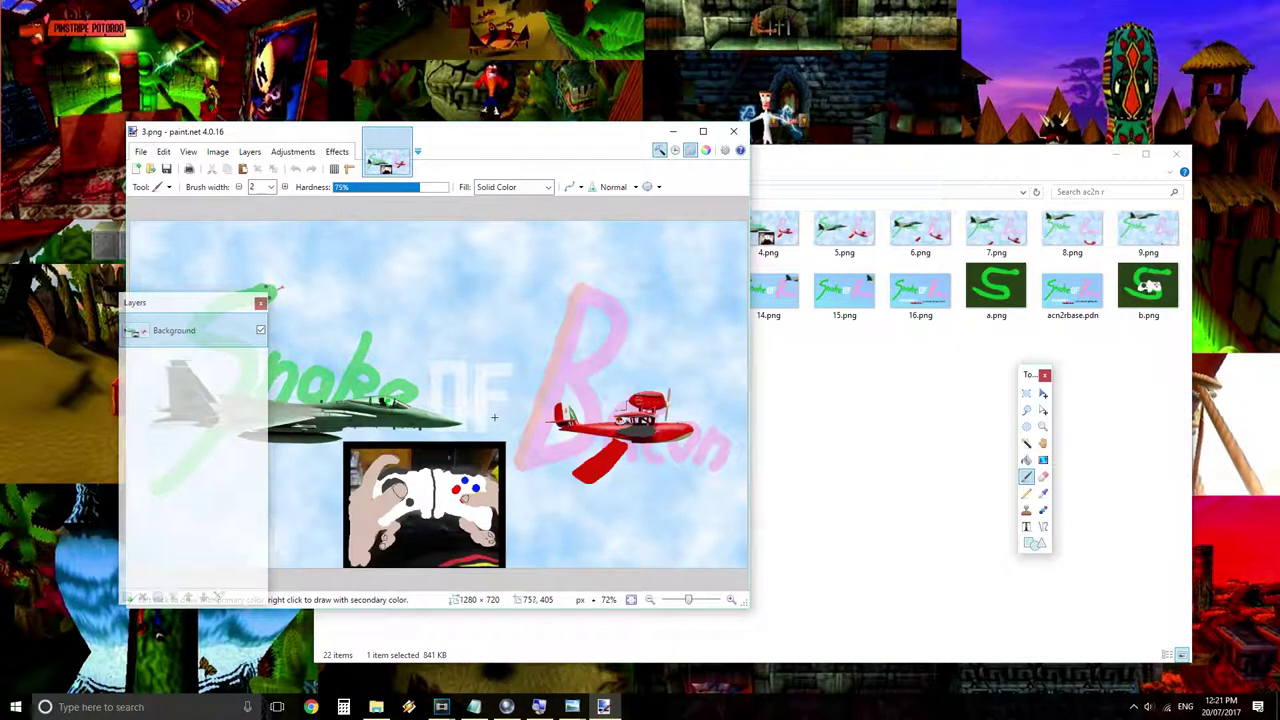
Close paint.net, minimize Explorer, and restore the Notepad topic list.
double_click(676, 143)
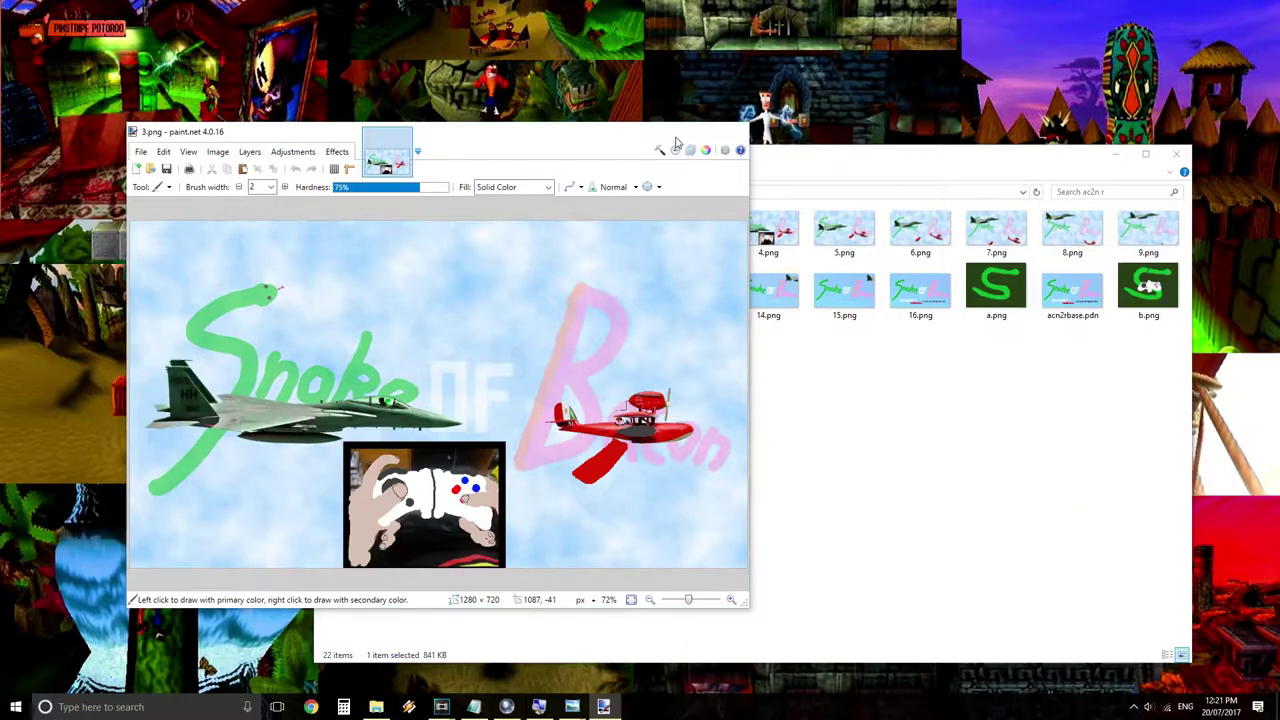
left_click(676, 143)
left_click(1117, 155)
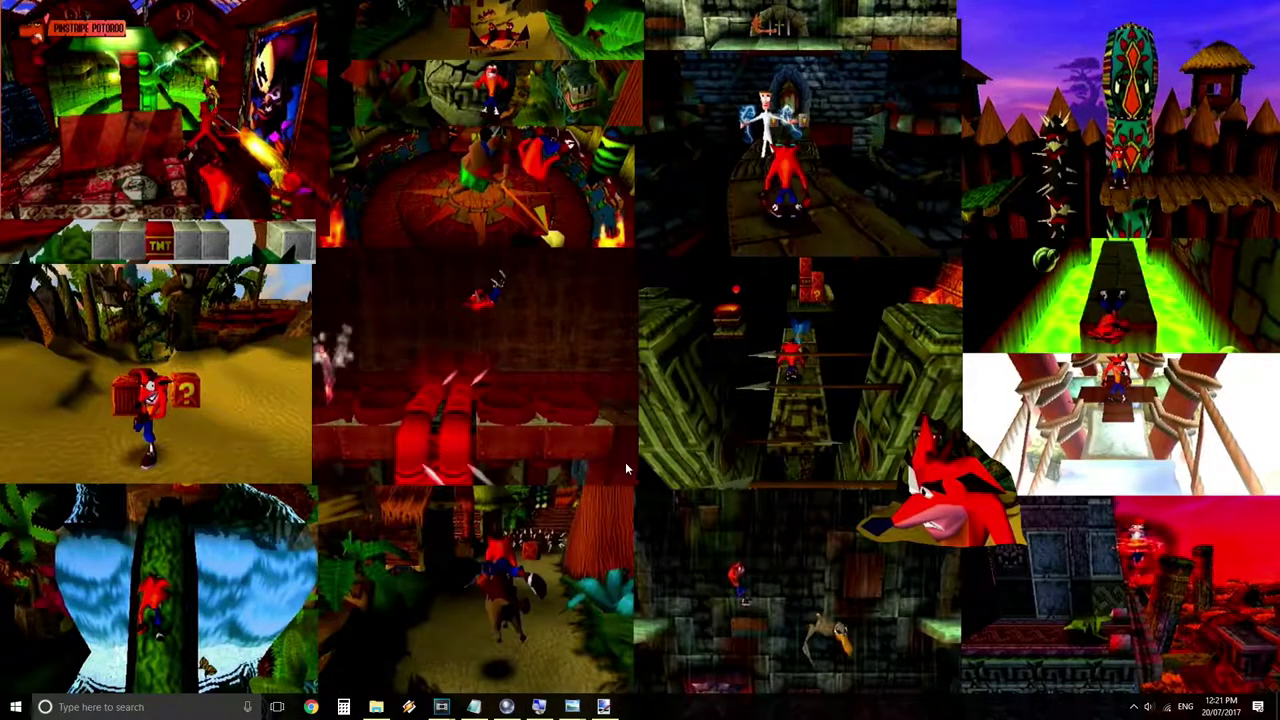
left_click(474, 707)
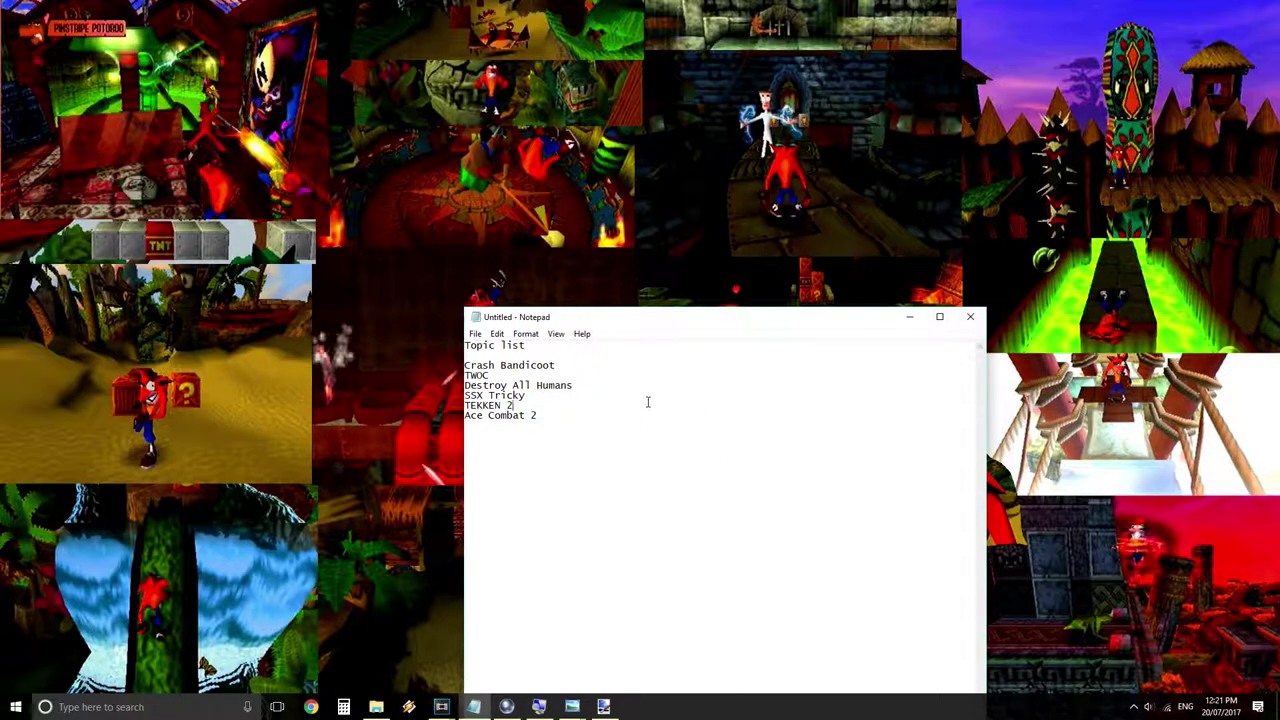
Add 'RC Revenge Pro' below Ace Combat 2, then minimize and restore Notepad.
left_click(617, 412)
key("Return")
type("R")
type("C Revenge P")
type("R")
key("BackSpace")
type("ro")
left_click(909, 316)
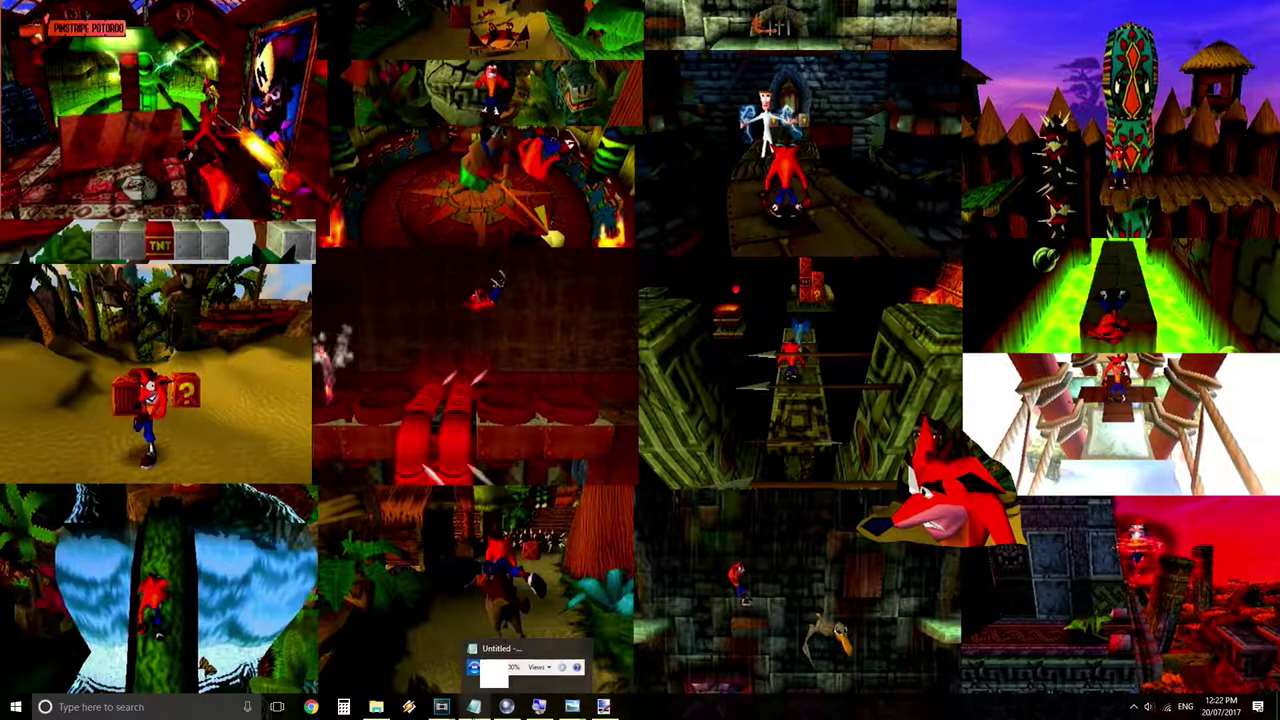
left_click(474, 706)
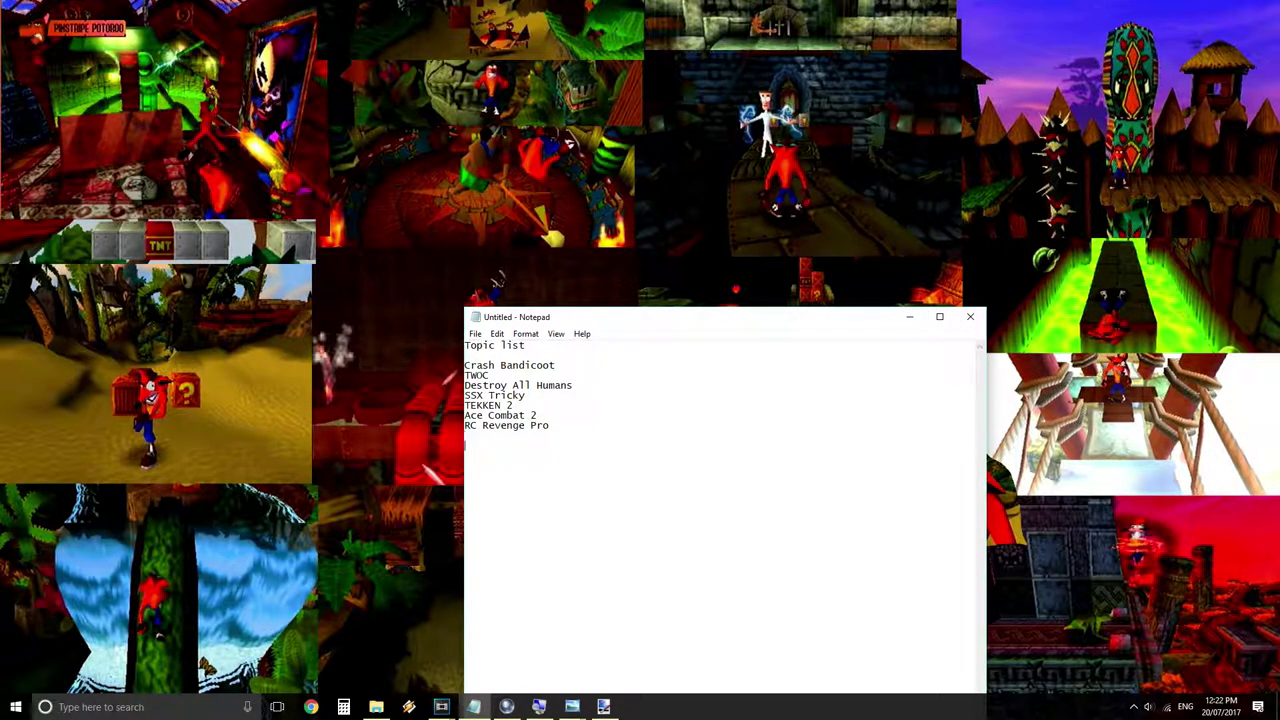
type("Max")
type("xed")
Fix the lowercase letters in 'MaXXed Out Racing: Nitro!' and minimize the topic list.
key("BackSpace")
key("BackSpace")
type("XX3ed")
key("BackSpace")
key("BackSpace")
type("ed Out Racing: N")
type("itro!")
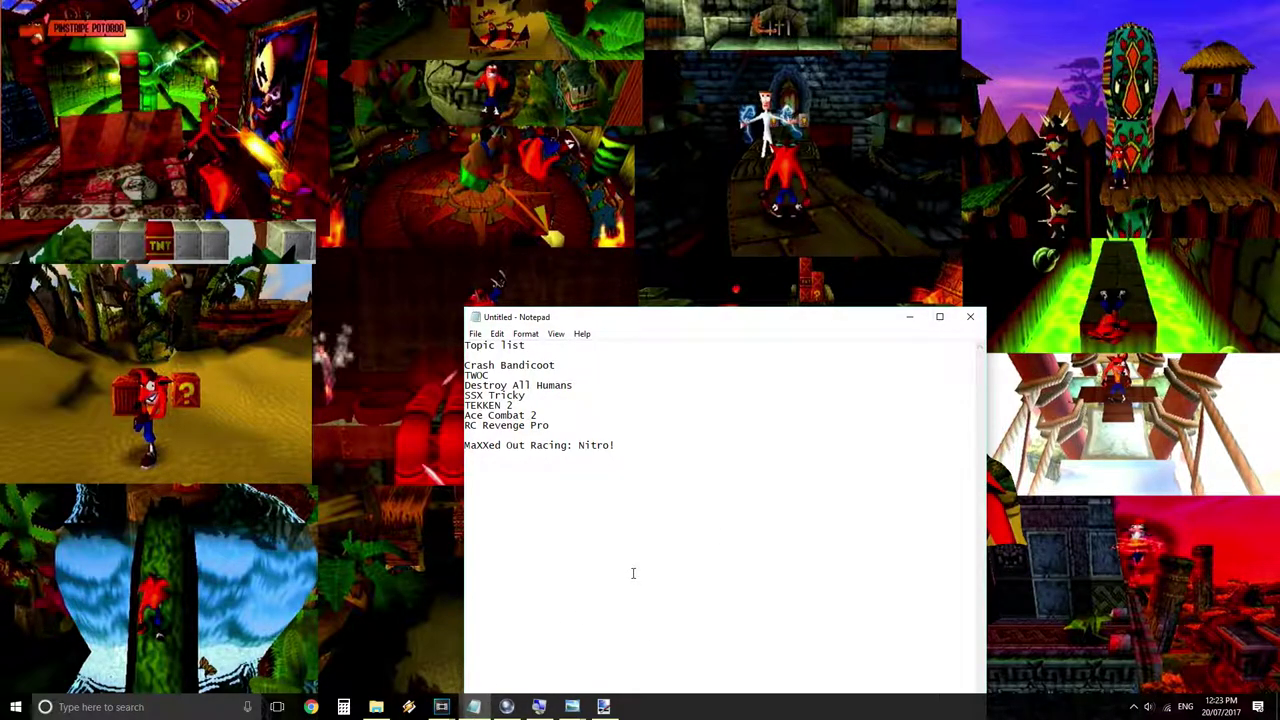
type("D")
type("oliotionGirl")
left_click(909, 318)
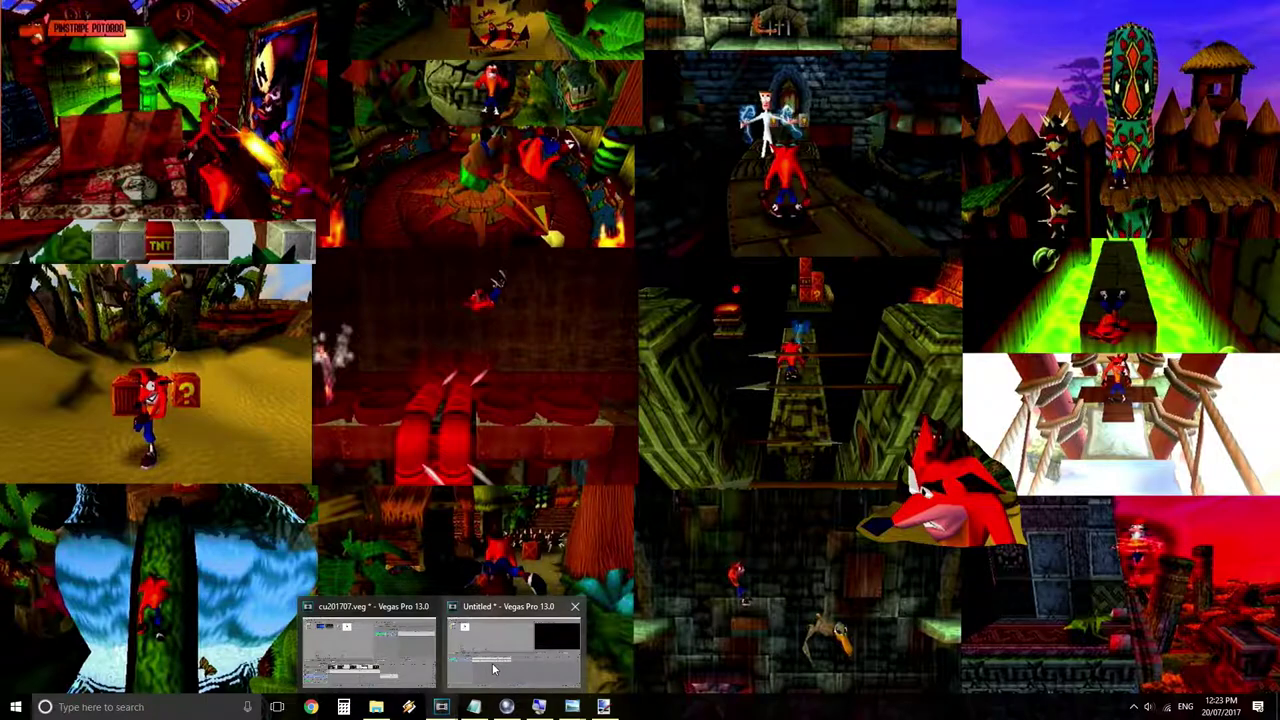
mouse_move(441, 707)
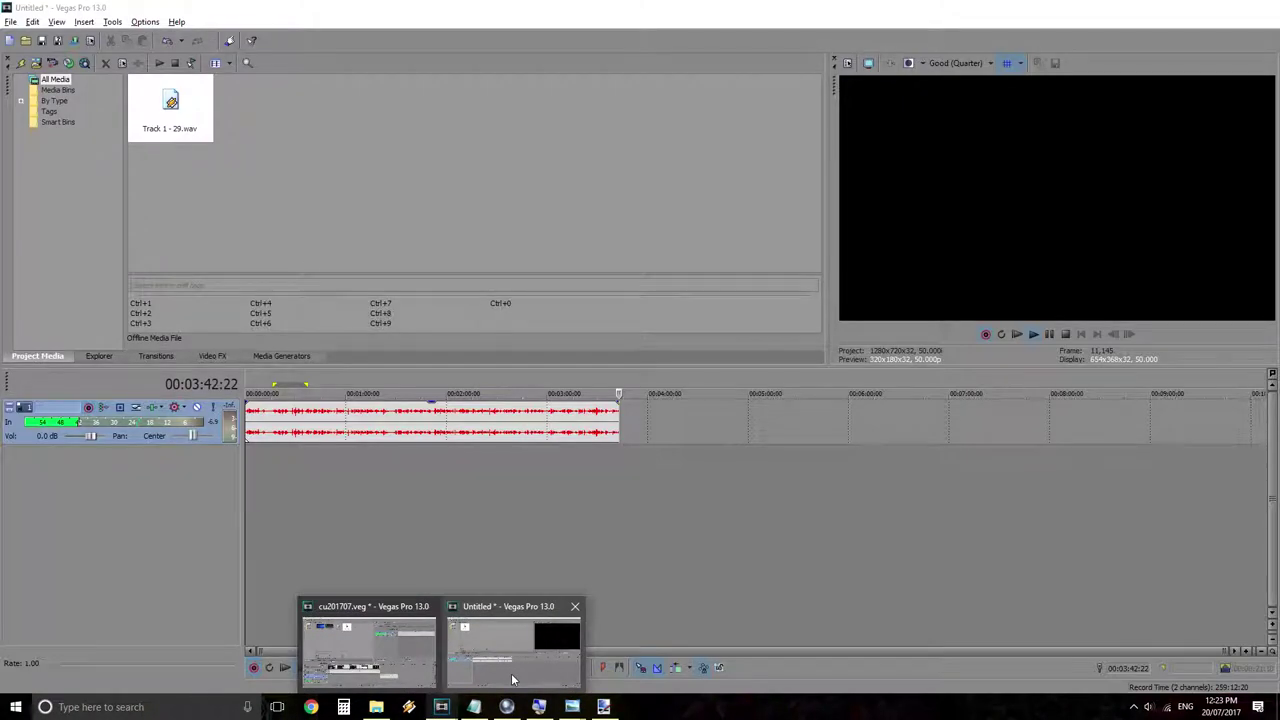
Bring the Untitled Vegas project forward, then open 3D Pinball and move it up-left.
left_click(511, 673)
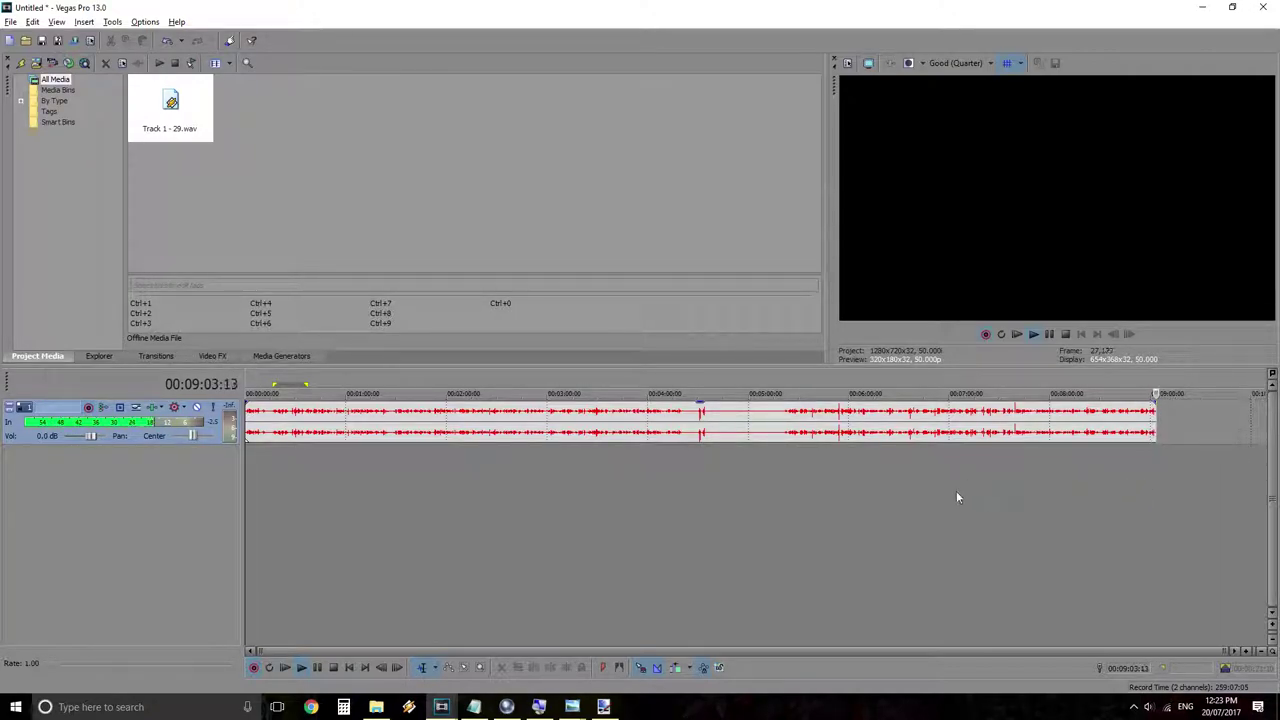
scroll(1164, 473, "up", 3)
scroll(880, 443, "up", 5)
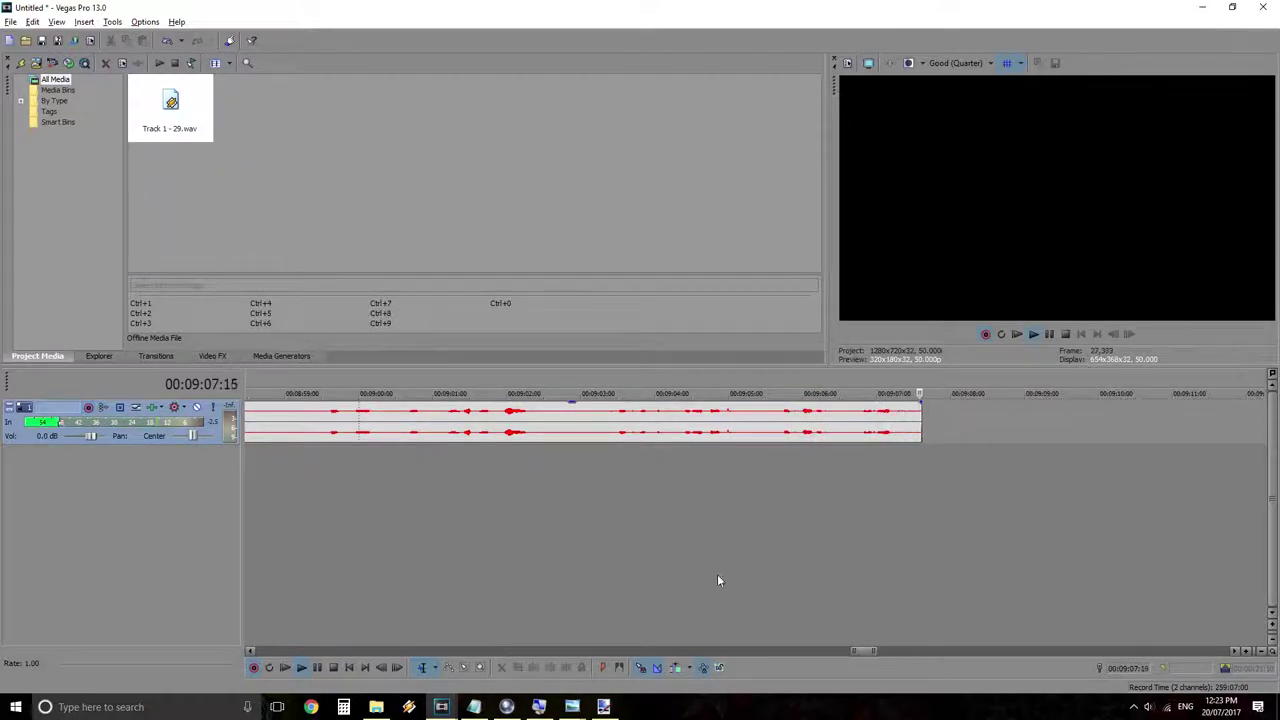
left_click(474, 707)
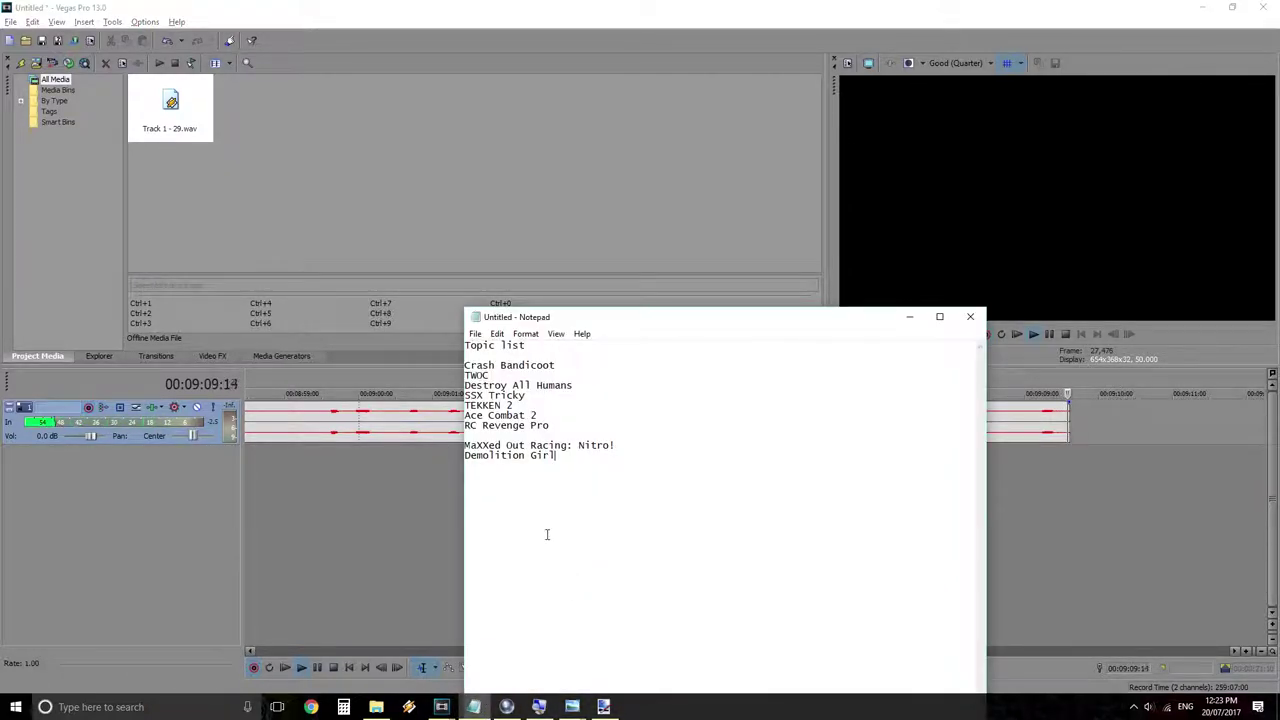
left_click(909, 317)
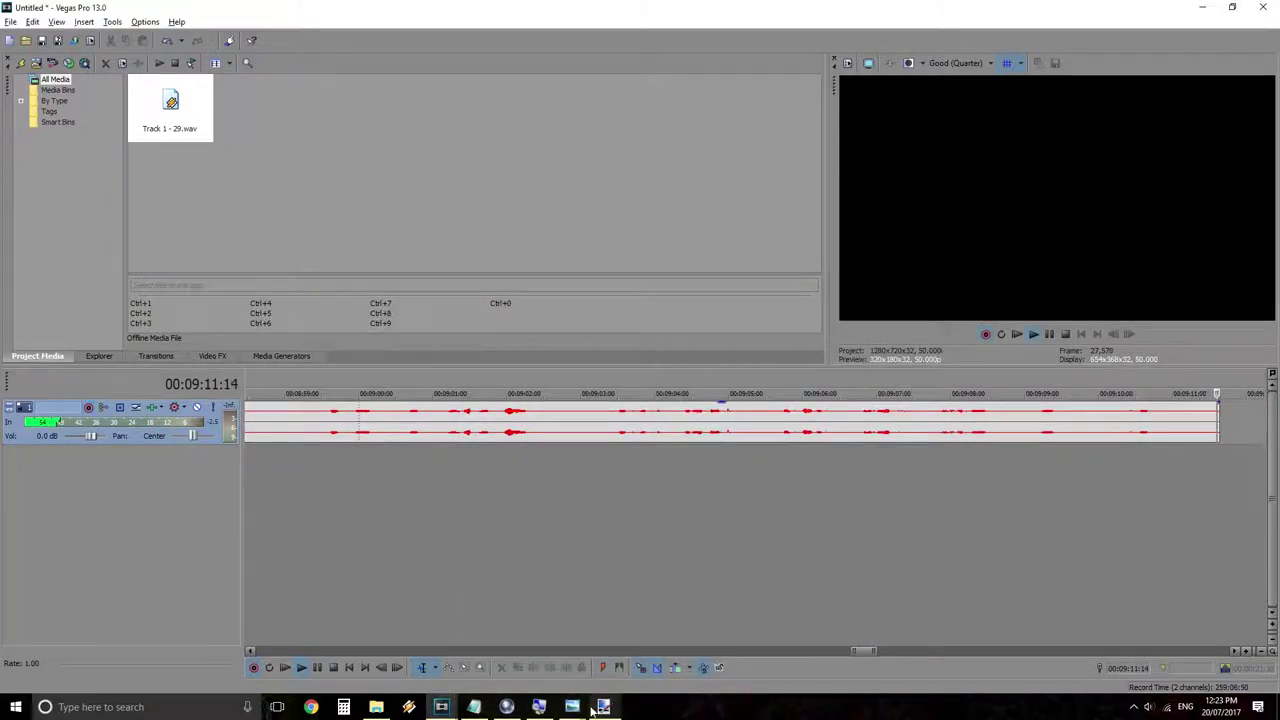
left_click(507, 707)
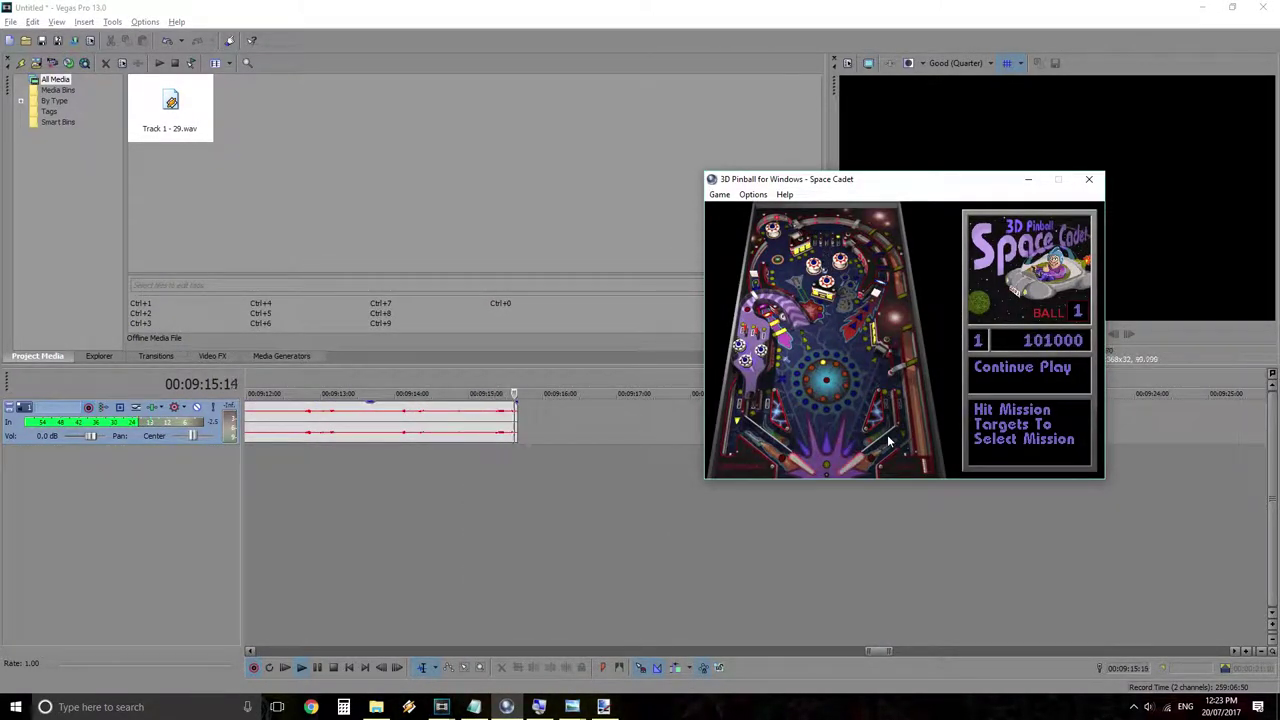
left_click_drag(979, 181, 724, 109)
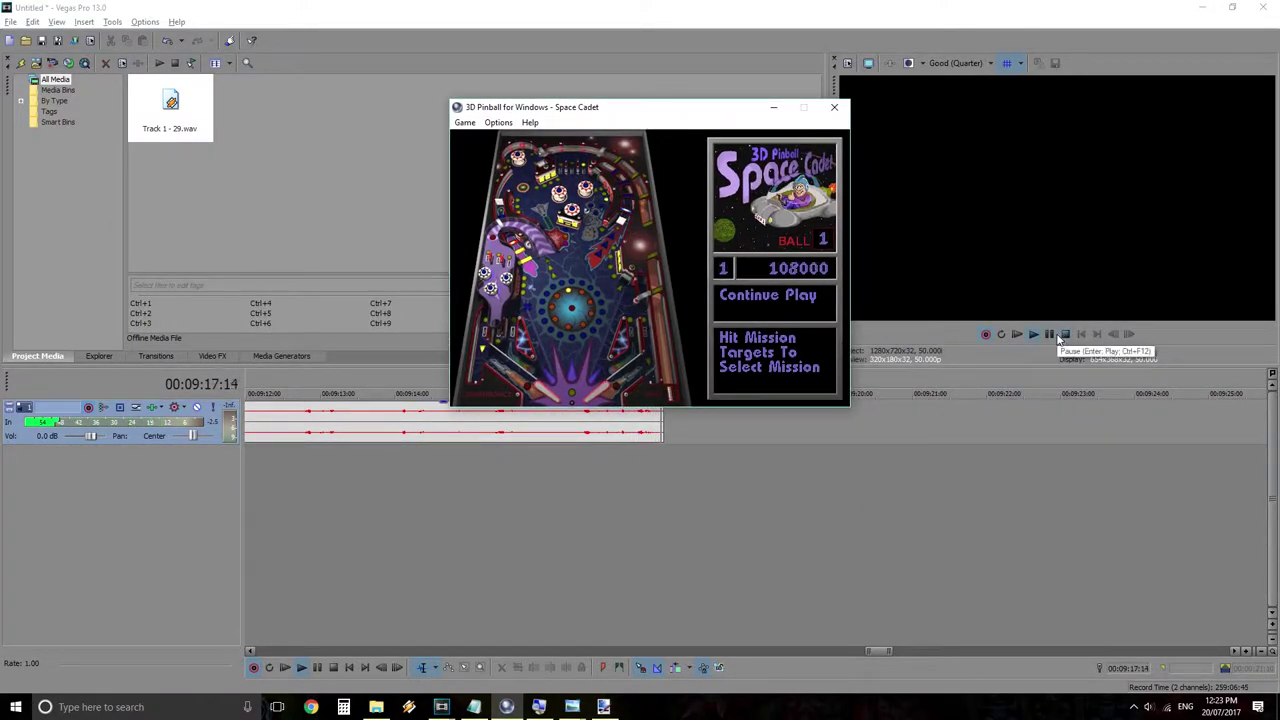